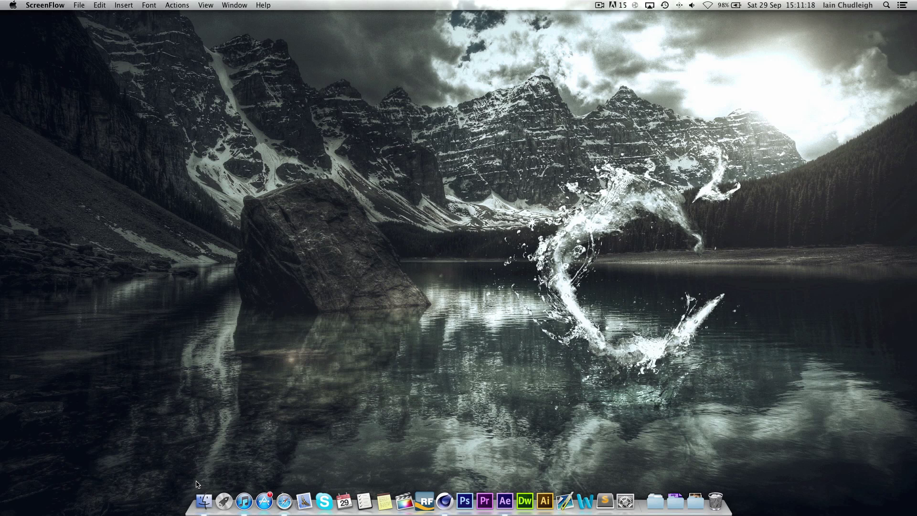
In a new Finder window, go to Applications > MAXON > CINEMA 4D R13.
click(204, 499)
drag(485, 124, 402, 95)
click(281, 152)
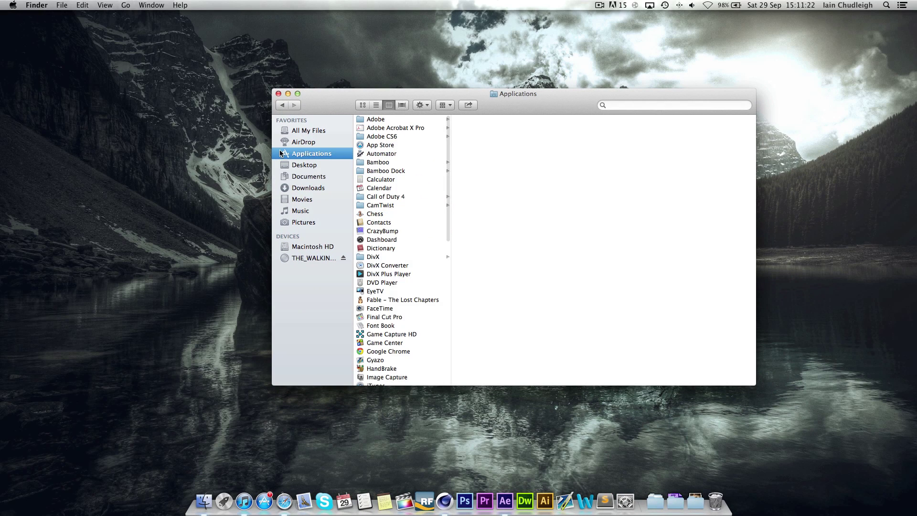
scroll(395, 168, down, 3)
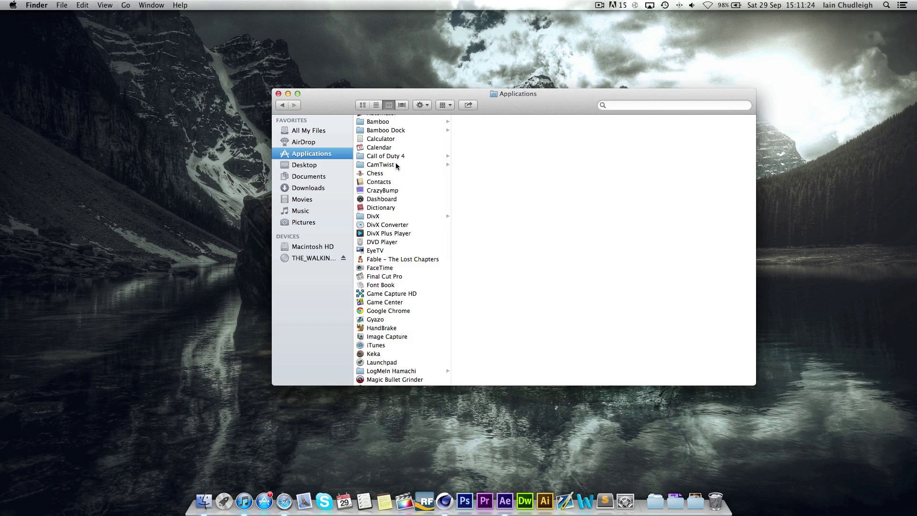
scroll(396, 165, down, 5)
scroll(406, 191, down, 3)
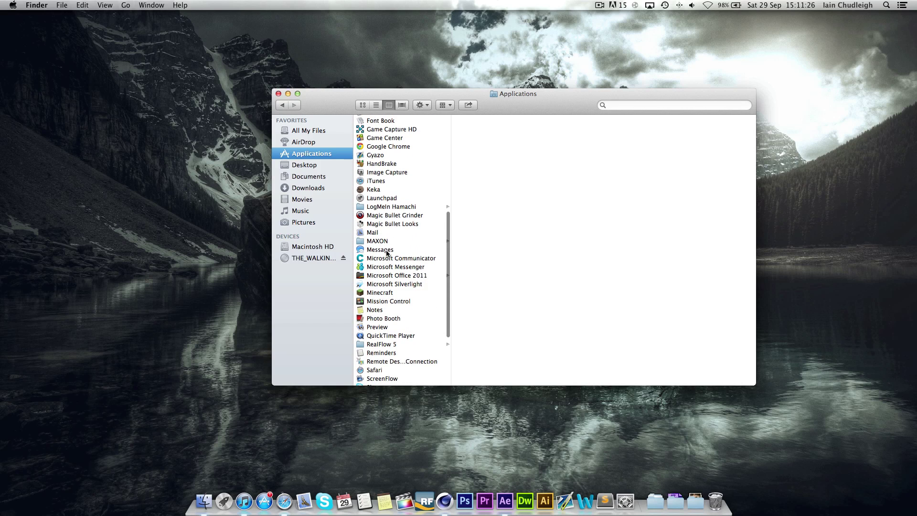
click(388, 241)
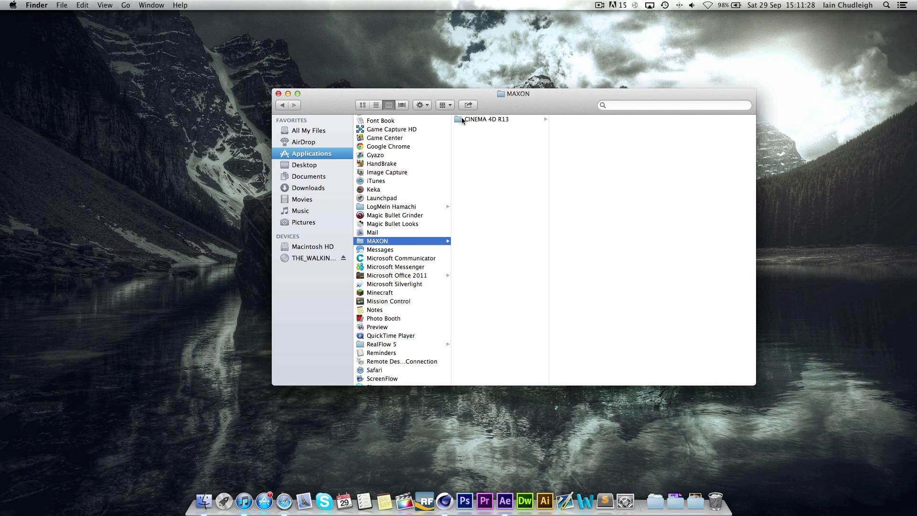
click(476, 119)
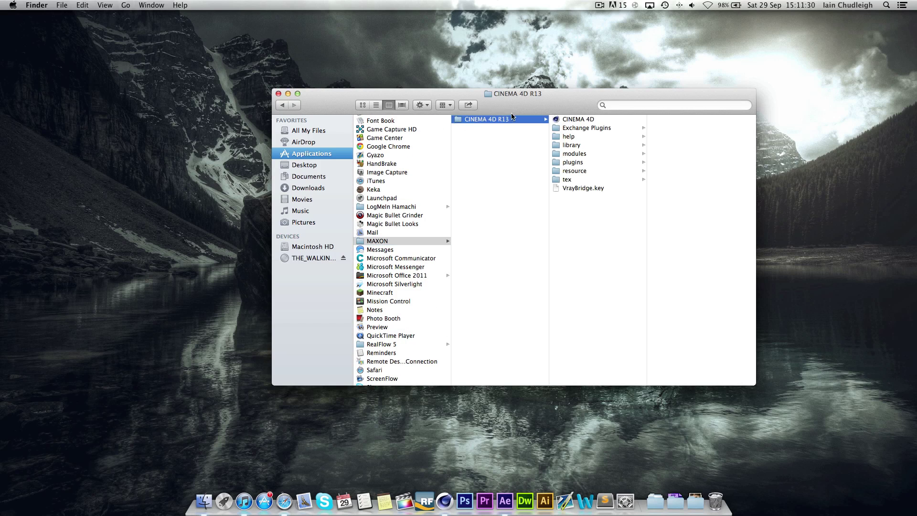
Continue into Exchange Plugins > aftereffects > OSX > CS5-CS5.5.
click(576, 128)
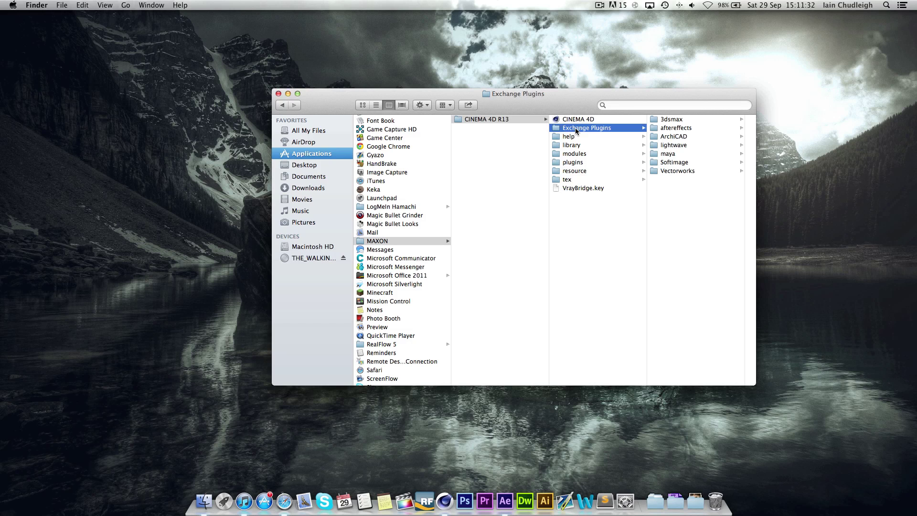
drag(558, 99, 454, 85)
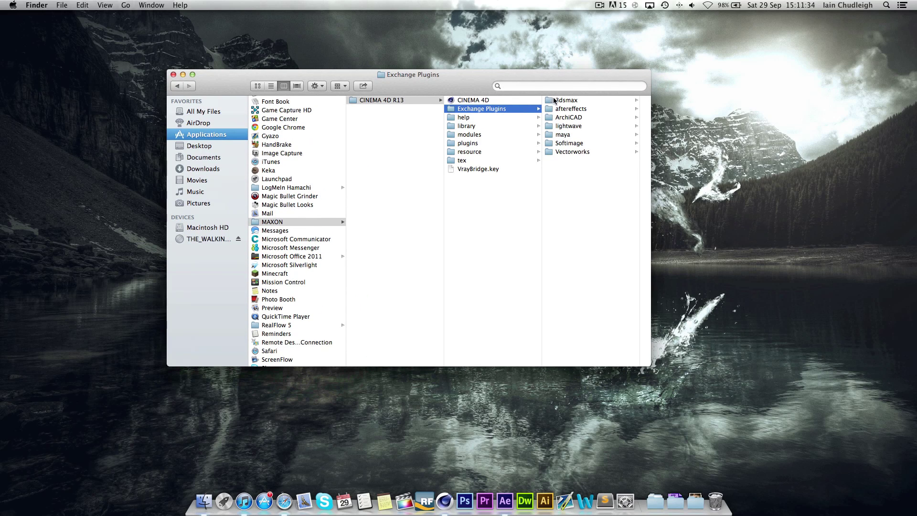
click(568, 110)
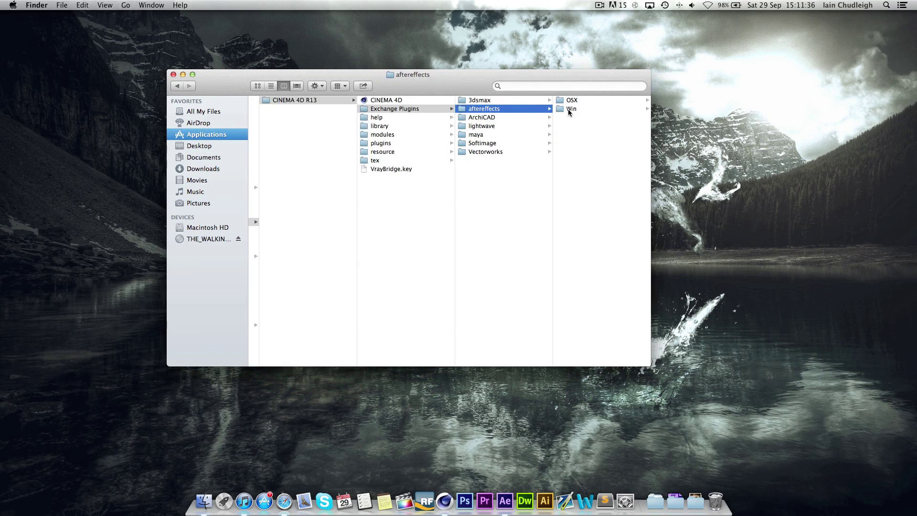
drag(549, 80, 532, 78)
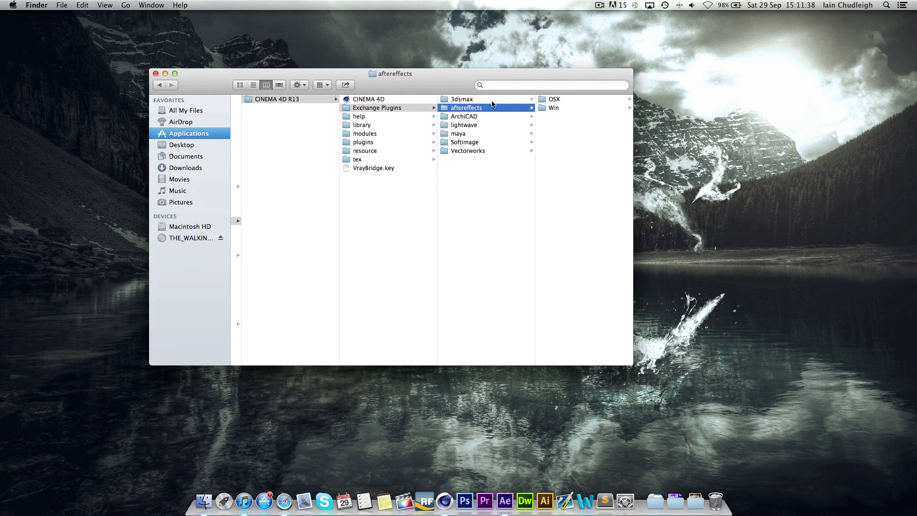
click(554, 99)
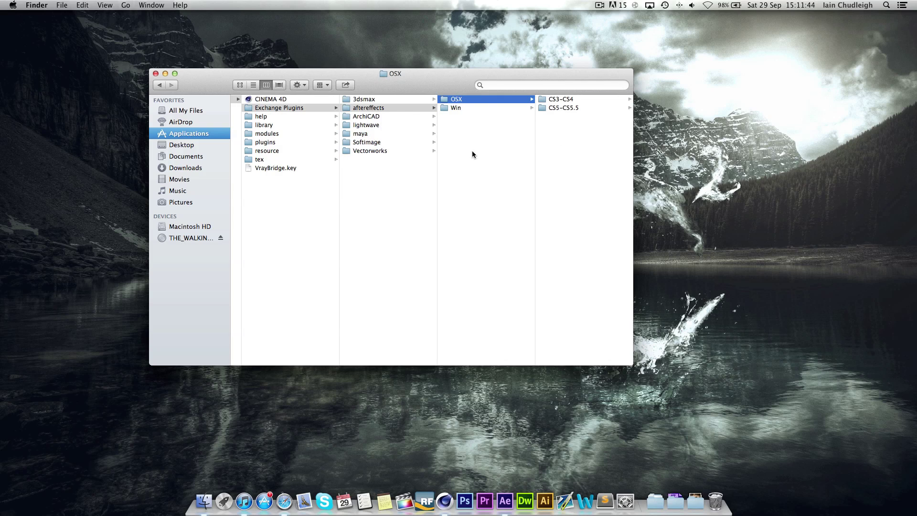
click(572, 107)
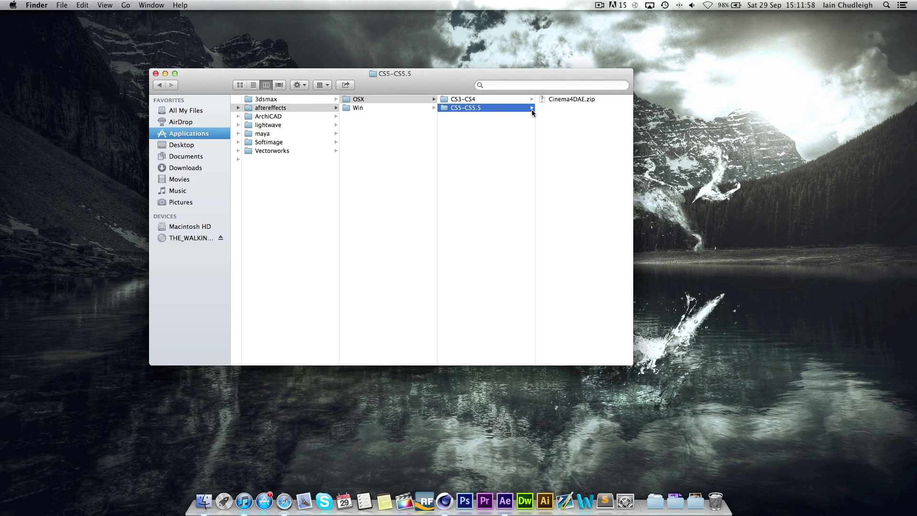
Unzip Cinema4DAE.zip and delete the extracted Cinema4DAE.plugin.
click(554, 99)
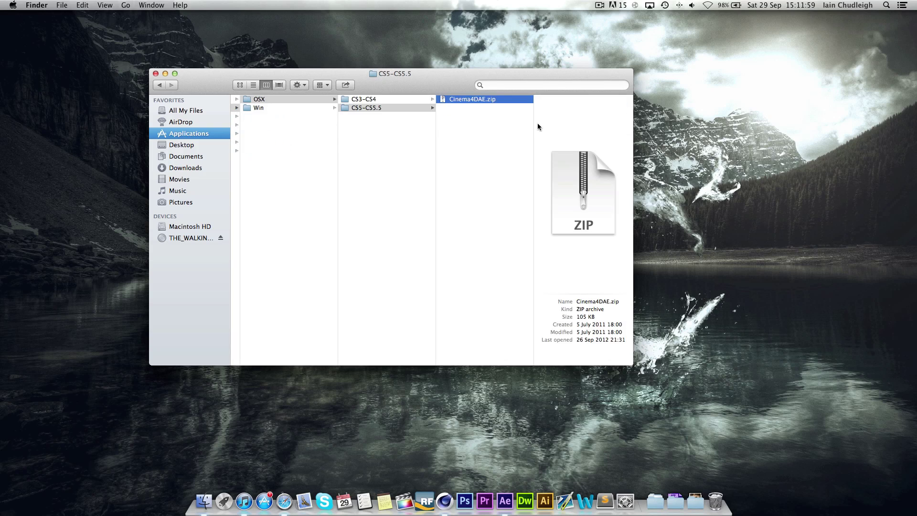
double_click(475, 101)
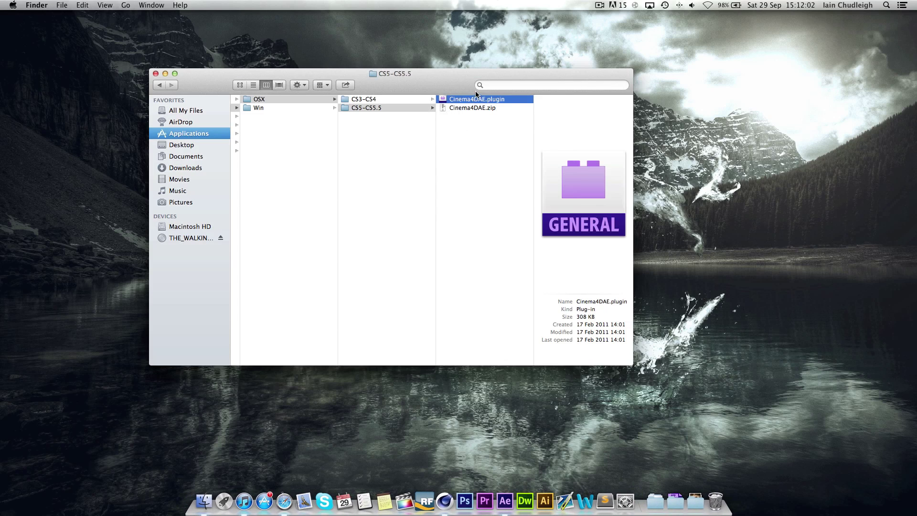
click(460, 136)
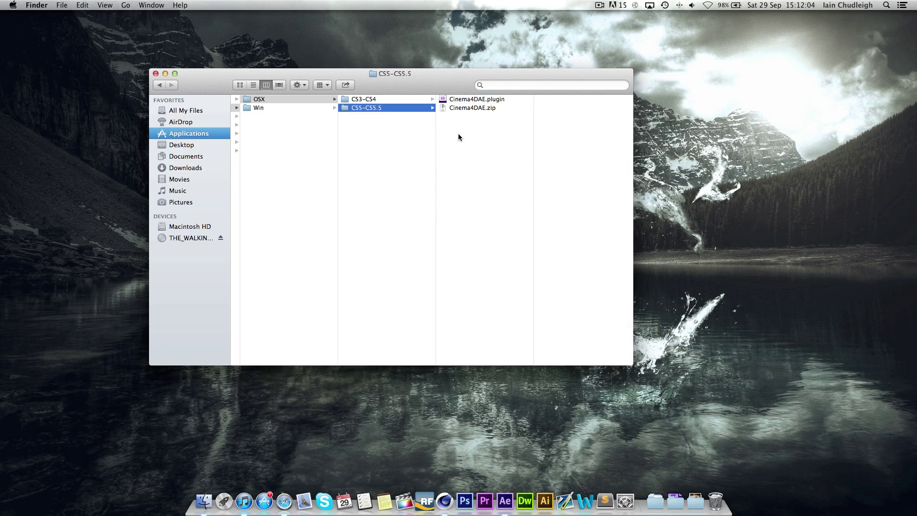
click(487, 100)
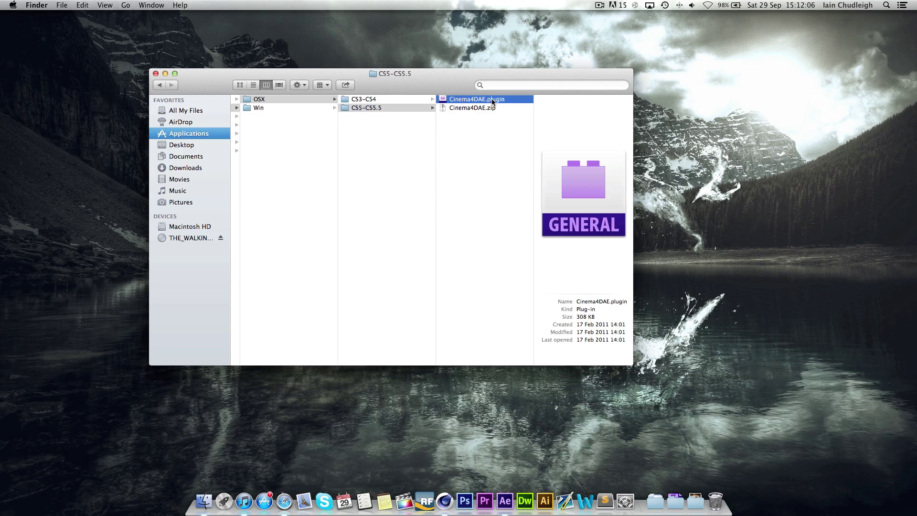
key(super+BackSpace)
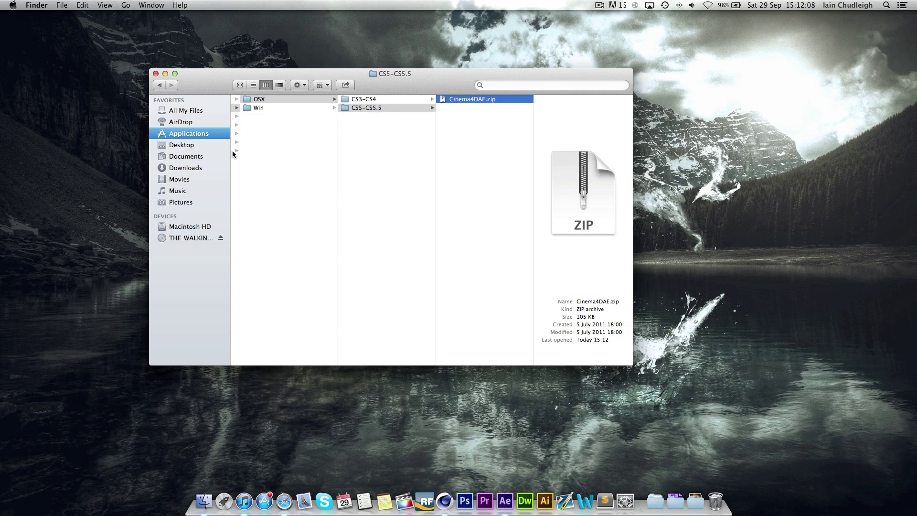
Confirm Cinema4DAE.plugin is in Adobe After Effects CS6's Plug-ins folder, then close Finder for Cinema 4D.
click(184, 135)
scroll(261, 147, up, 2)
scroll(261, 147, up, 10)
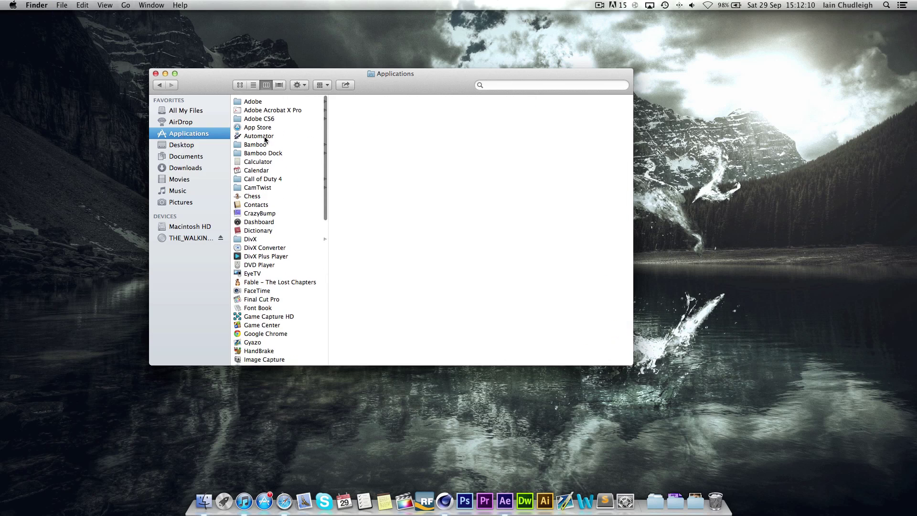
click(258, 117)
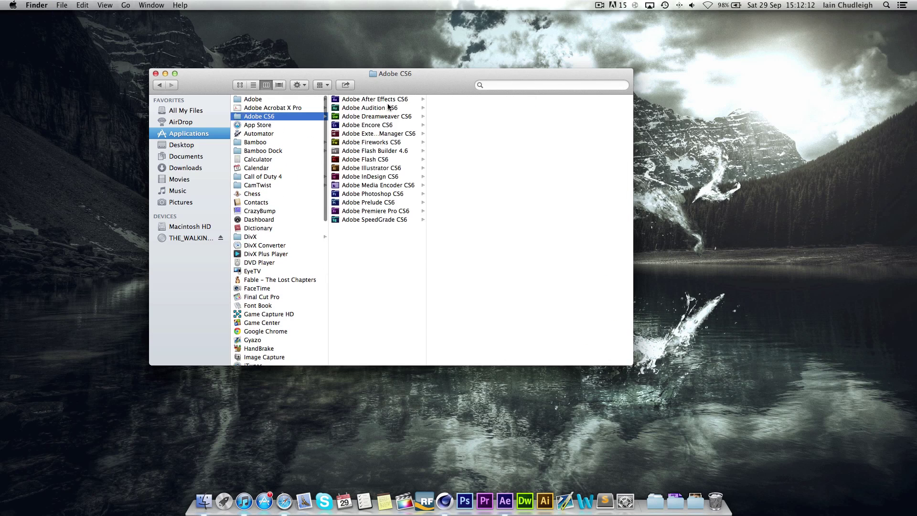
click(356, 99)
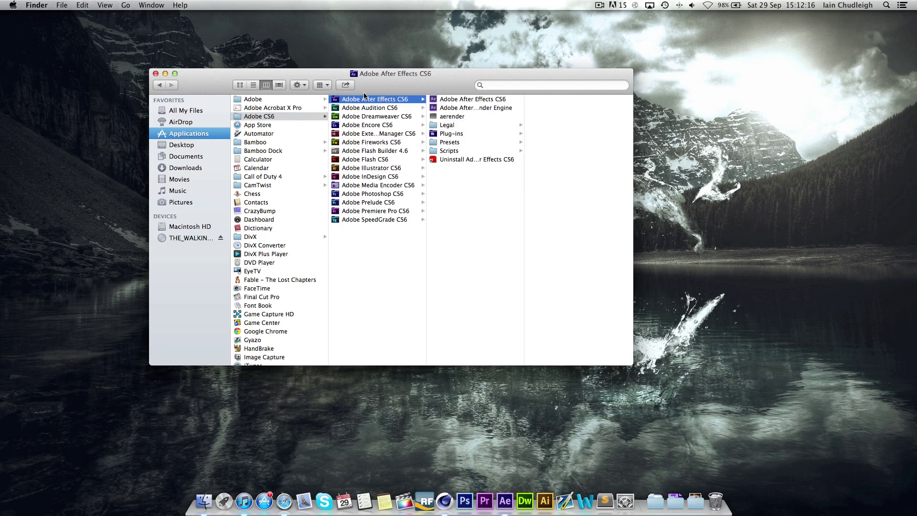
click(440, 135)
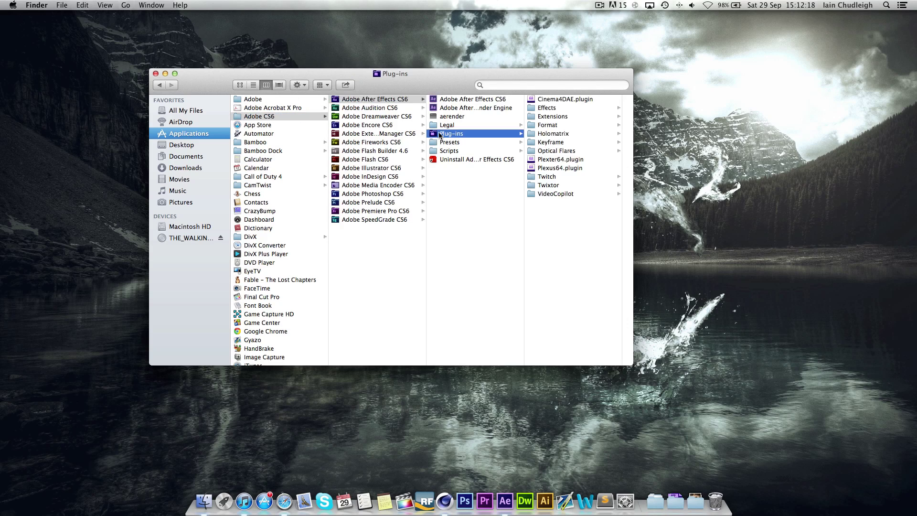
click(546, 101)
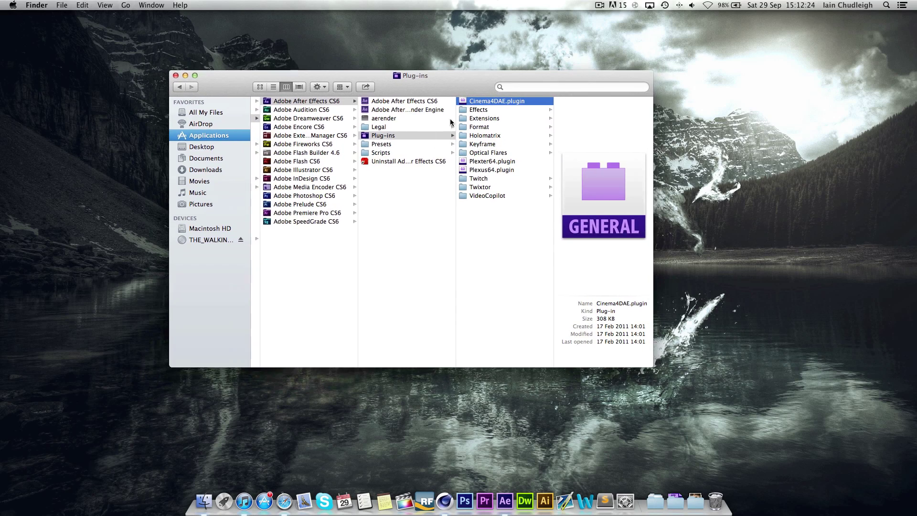
key(super+w)
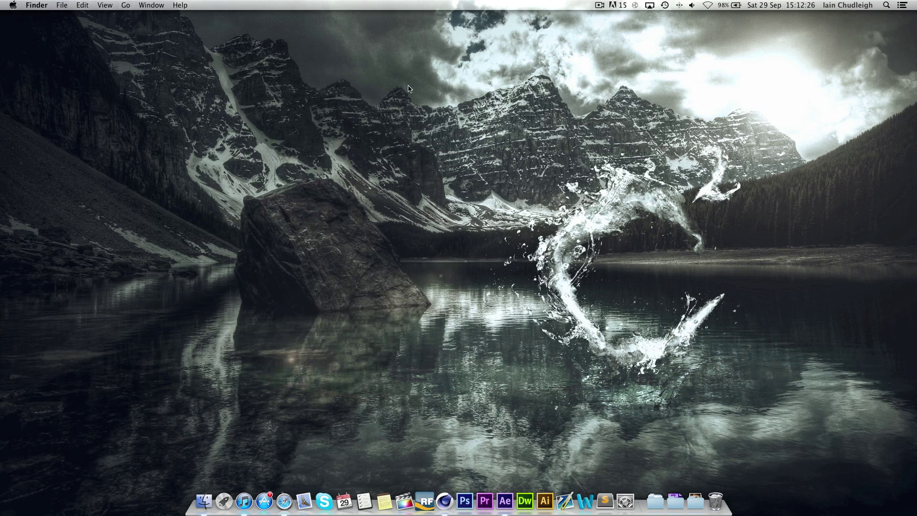
click(427, 498)
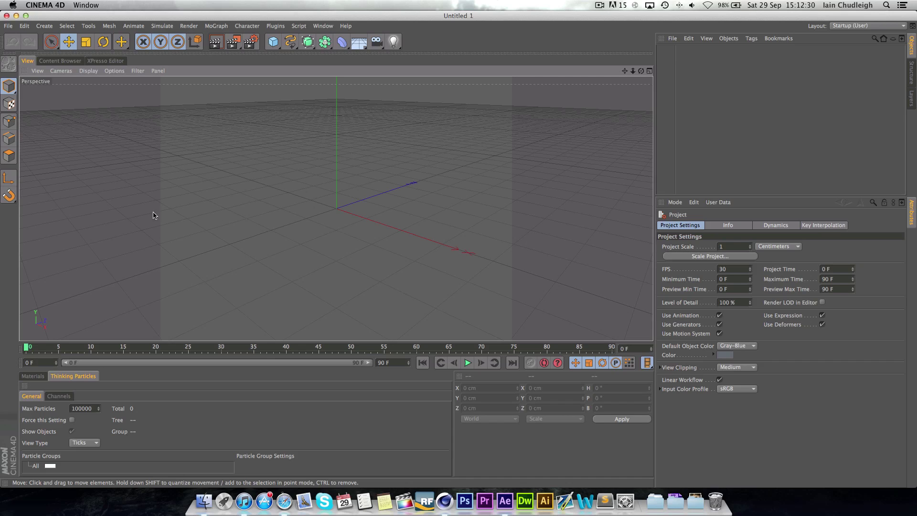
In Render Settings, set output to 1280 × 720 and Frame Range to All Frames.
click(251, 42)
click(215, 58)
text(128)
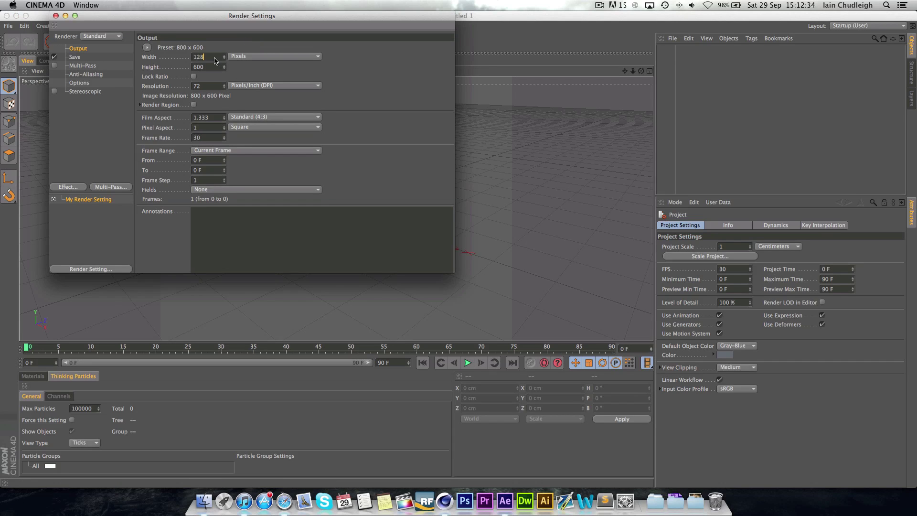
text(0)
key(Tab)
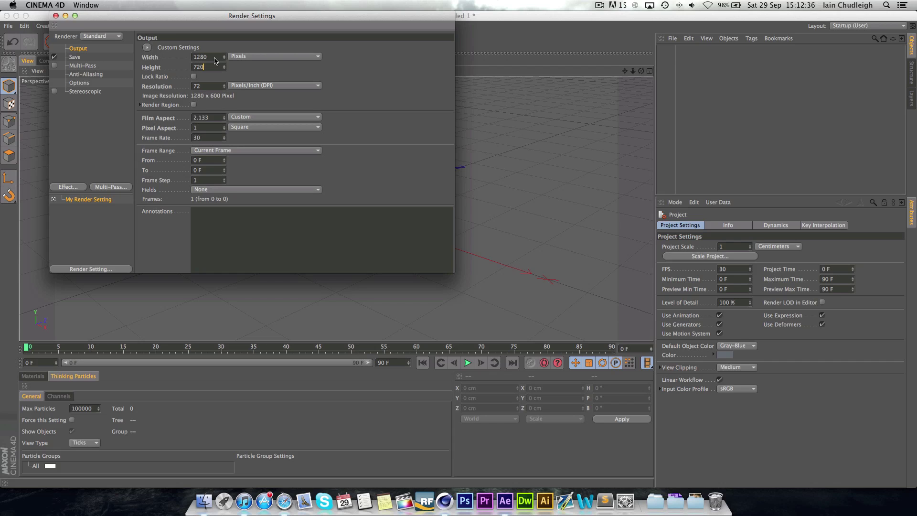
text(720)
click(232, 150)
click(225, 176)
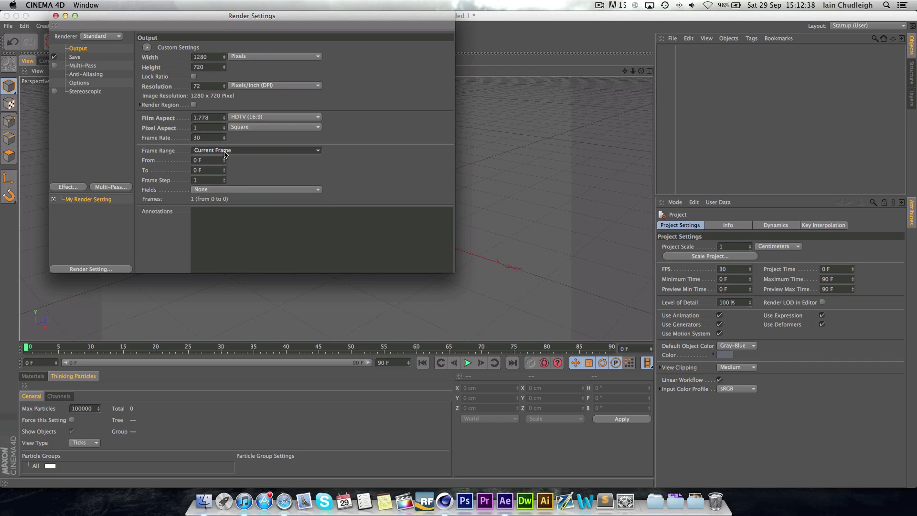
click(224, 151)
click(220, 180)
Orbit the viewport down toward the horizon and scrub the timeline to frame 90.
click(437, 116)
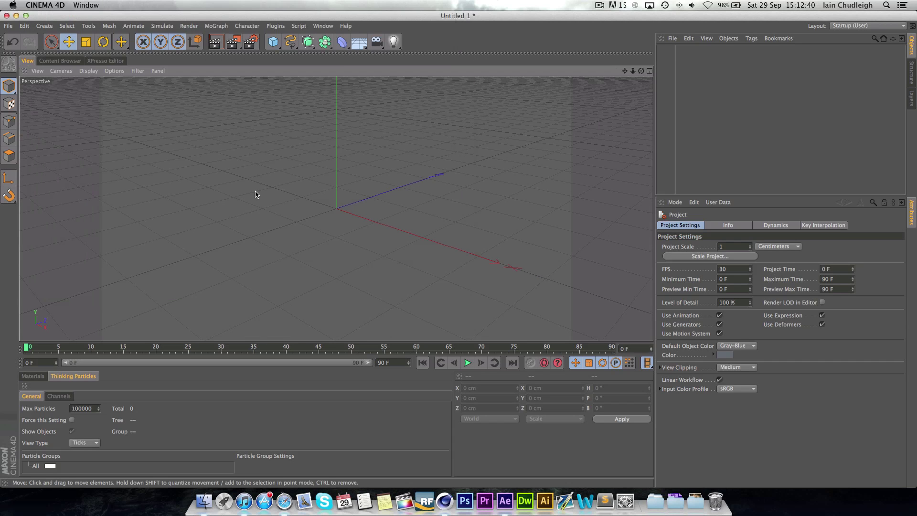
alt+drag(255, 194, 491, 156)
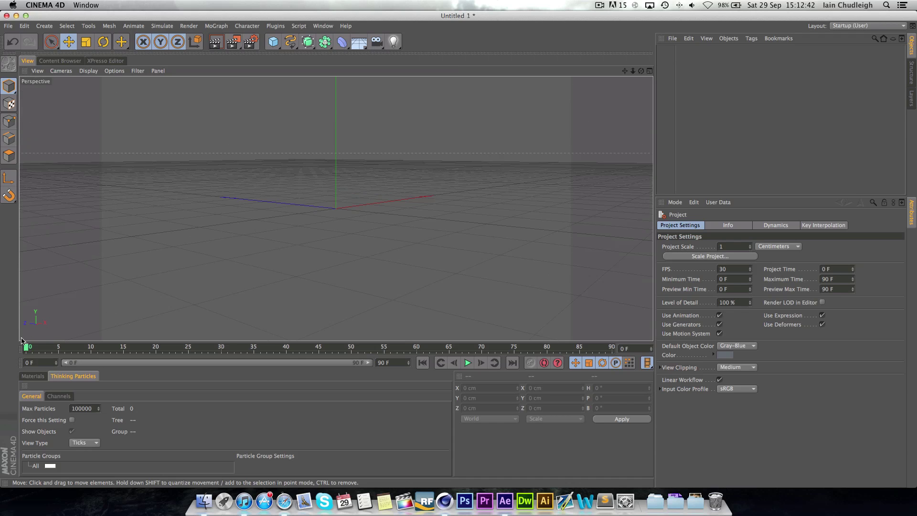
mouse_move(26, 347)
mouse_down()
mouse_move(612, 348)
mouse_move(26, 348)
mouse_up()
alt+drag(414, 228, 347, 226)
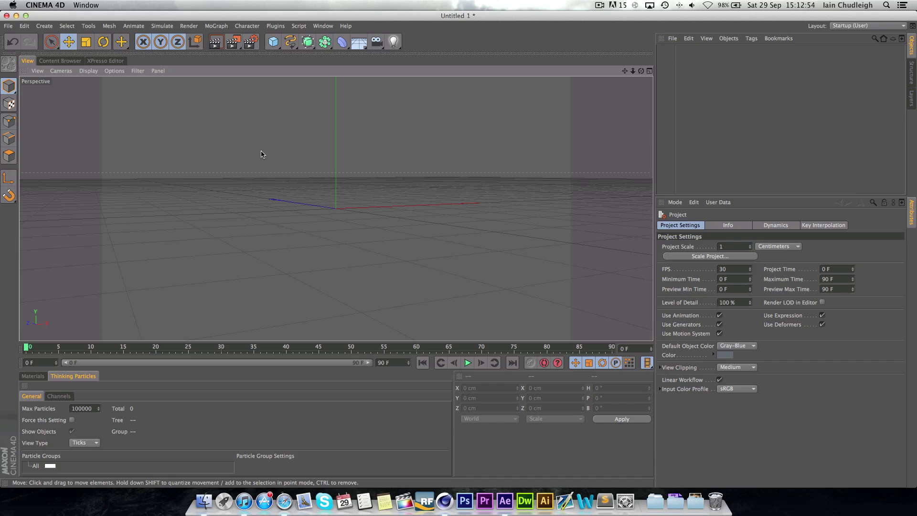
Add a Light and a MoGraph Cloner, with the Light parented under the Cloner.
click(394, 40)
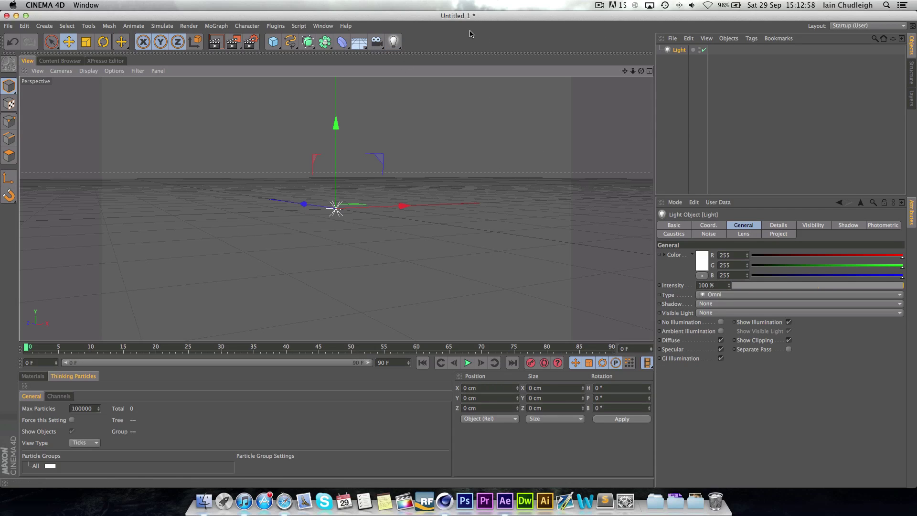
click(216, 27)
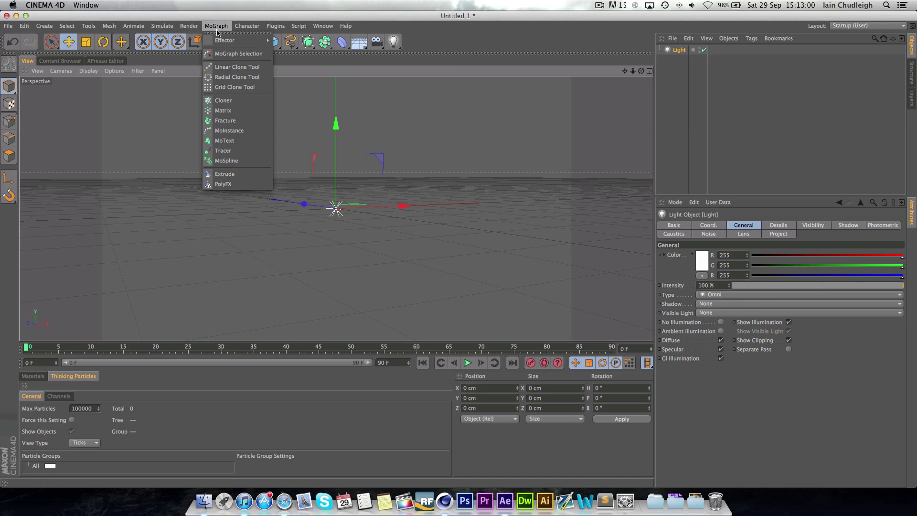
click(228, 100)
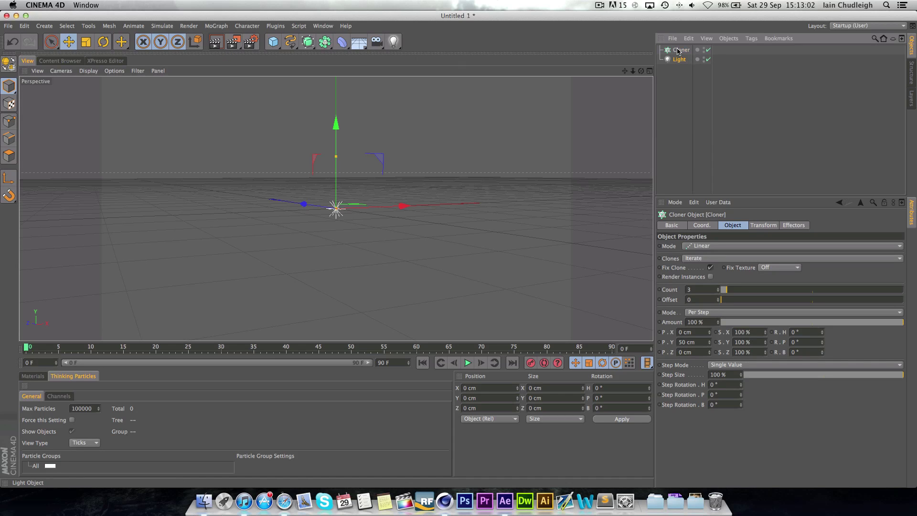
drag(680, 59, 681, 49)
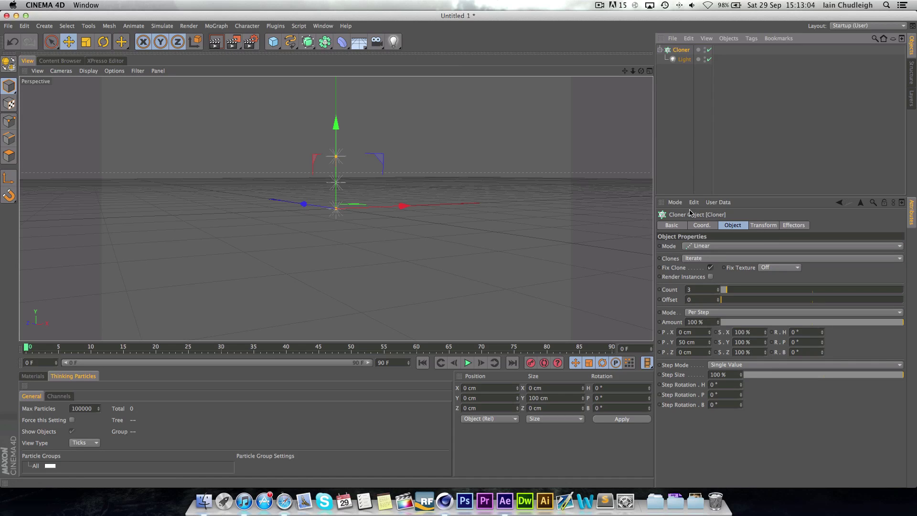
Set the Cloner to Grid Array with a count of 5 × 3 × 1.
click(690, 248)
click(700, 285)
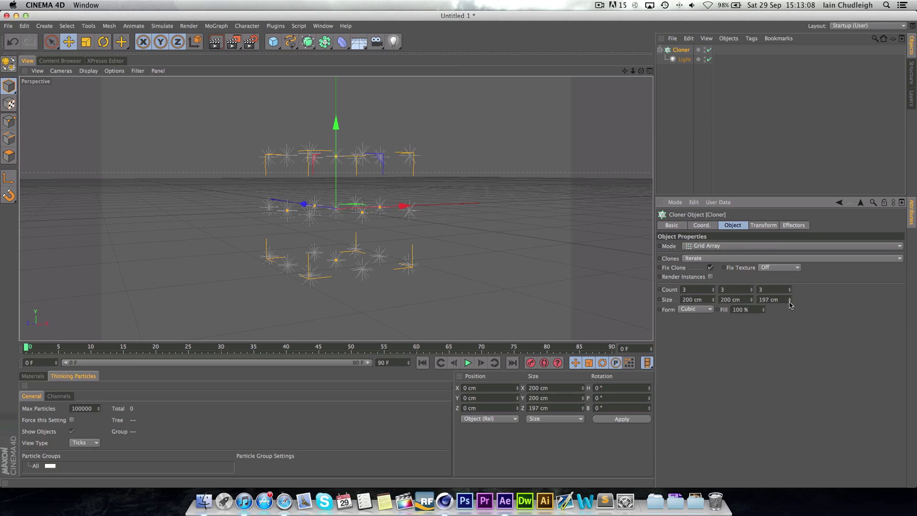
drag(789, 289, 789, 294)
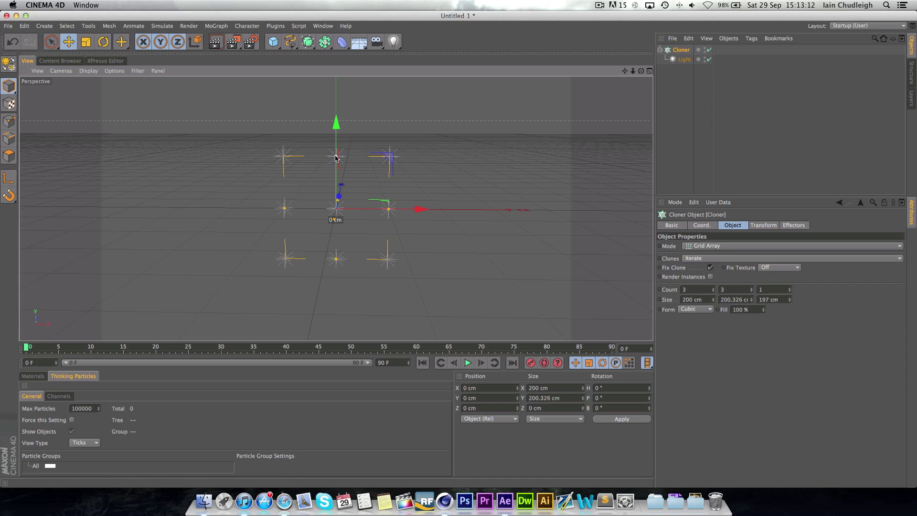
drag(334, 218, 420, 210)
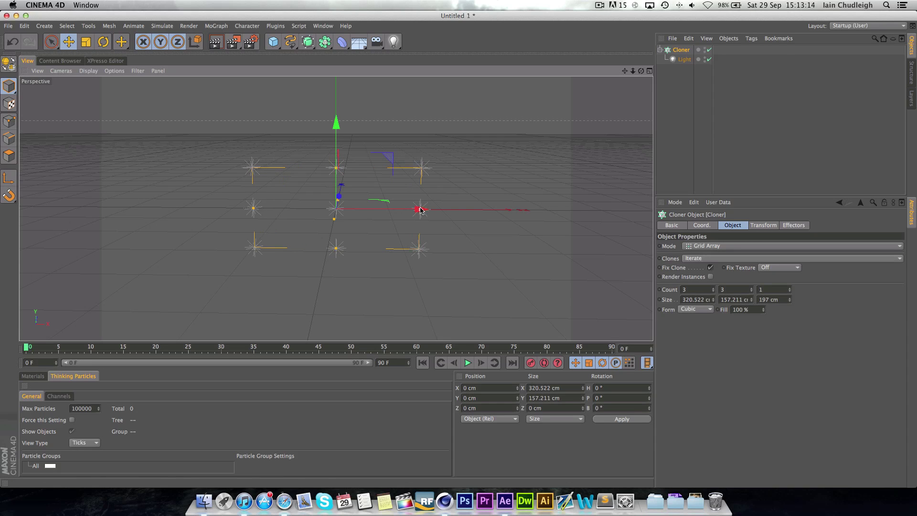
click(717, 290)
click(717, 290)
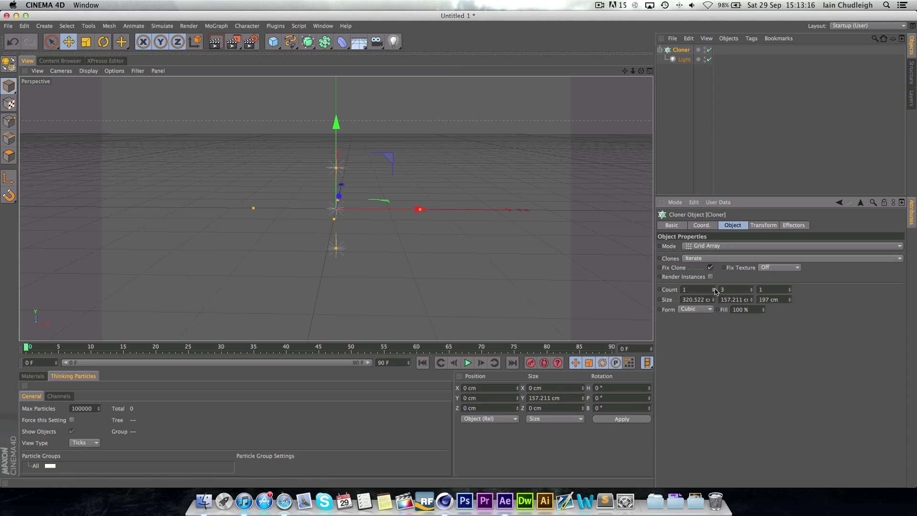
mouse_move(414, 256)
alt+mouse_down()
mouse_move(211, 235)
mouse_move(446, 249)
mouse_move(242, 258)
mouse_move(467, 227)
mouse_move(451, 254)
mouse_move(272, 261)
alt+mouse_up()
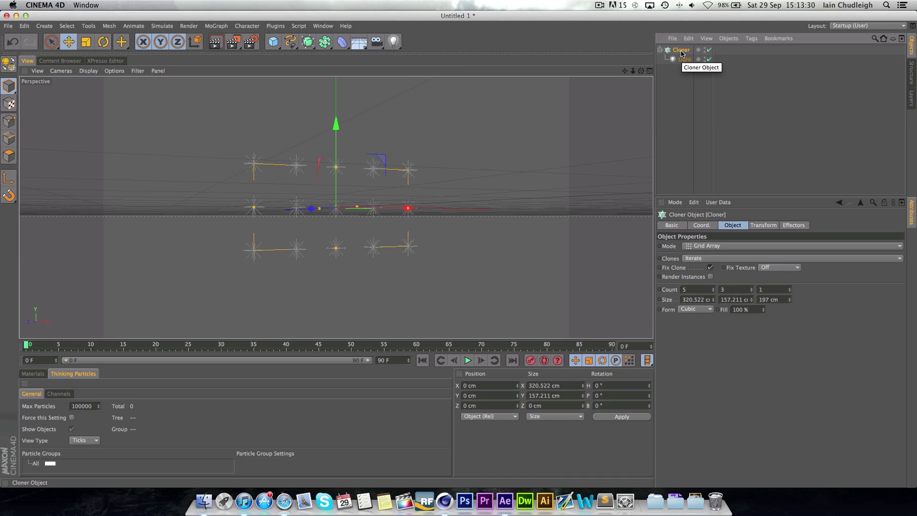
Make the Cloner editable and check its fifteen lights, Light 0–14.
click(14, 64)
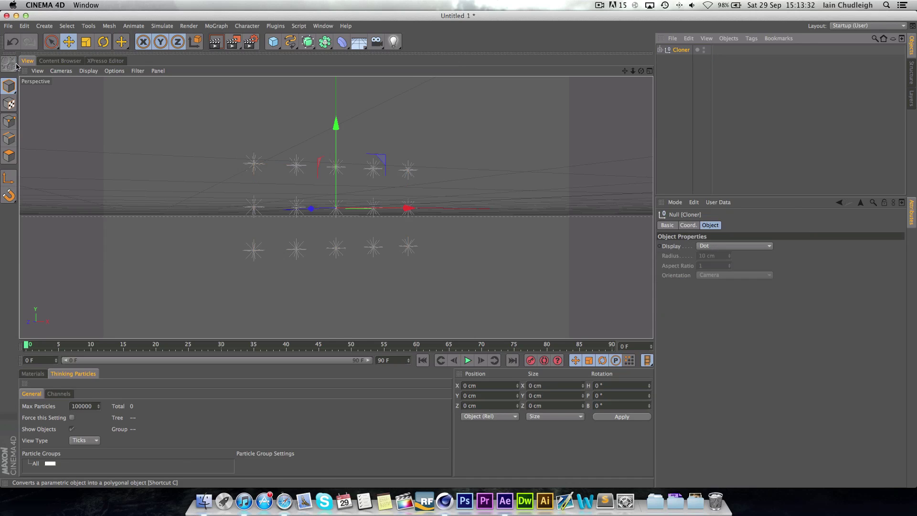
click(661, 49)
click(681, 60)
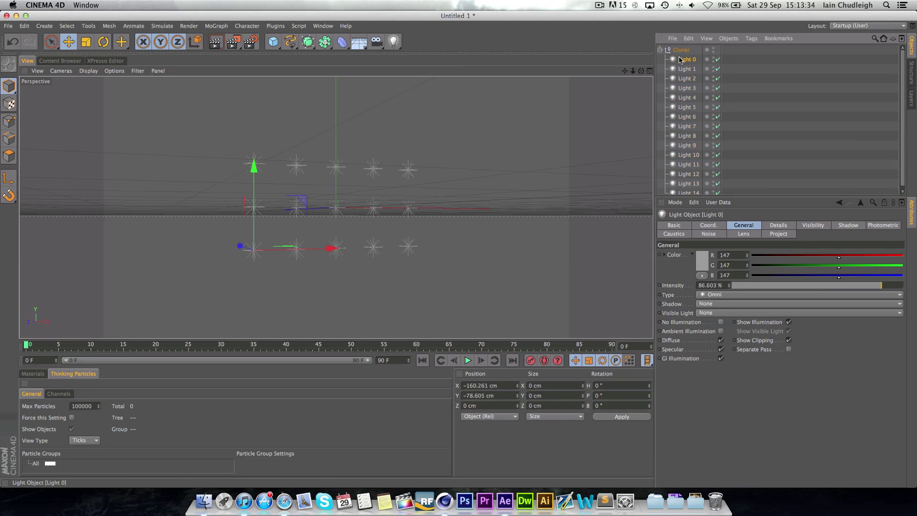
shift+click(688, 192)
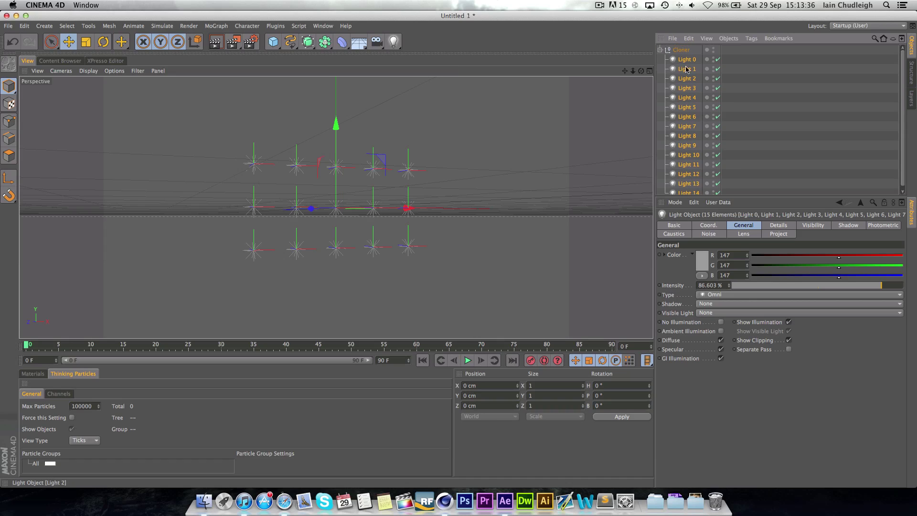
click(661, 50)
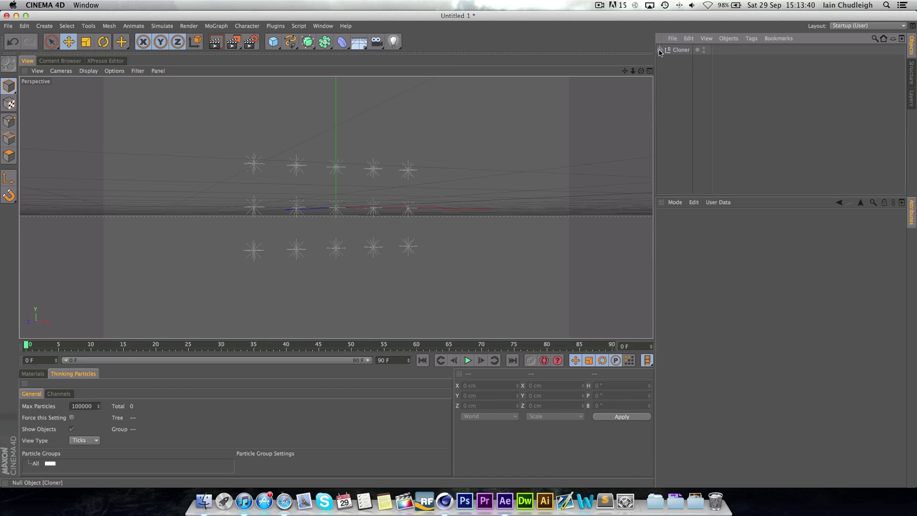
Add a Target Camera, look through it, and frame the light grid.
click(661, 49)
click(661, 50)
drag(377, 41, 413, 66)
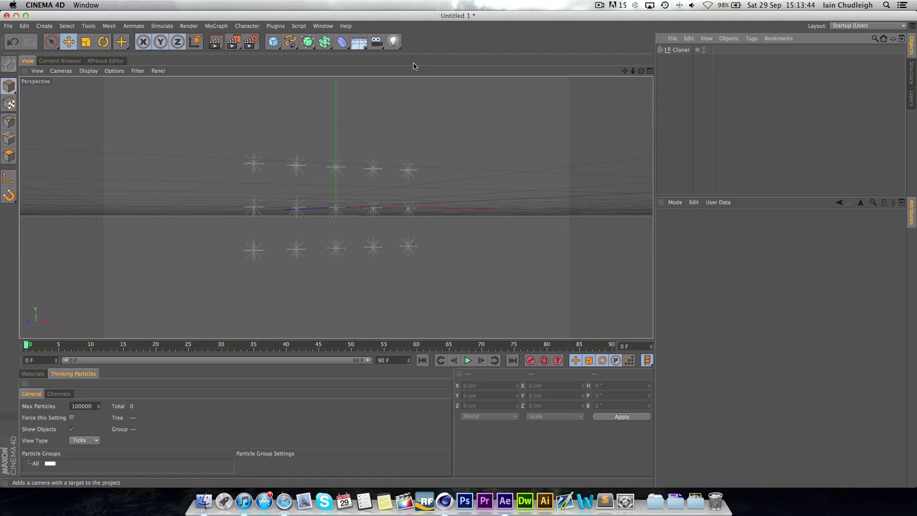
drag(625, 71, 337, 207)
click(734, 49)
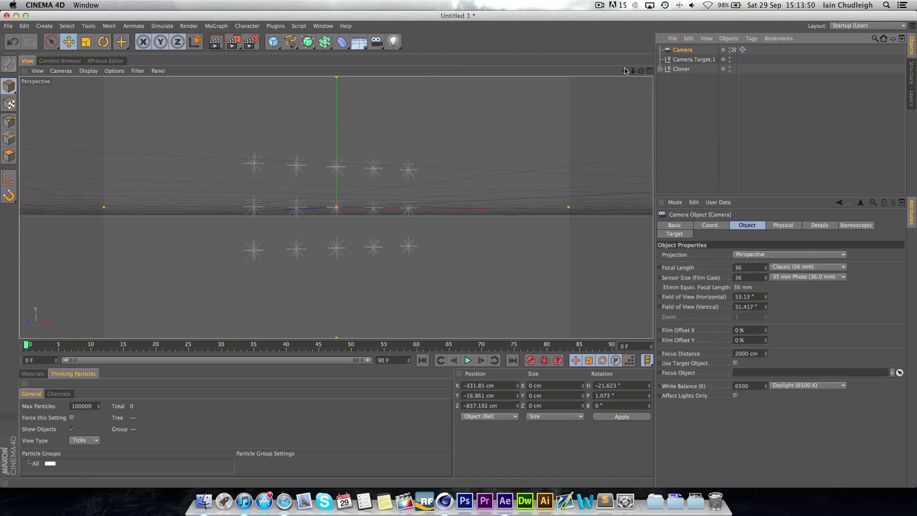
drag(625, 72, 539, 259)
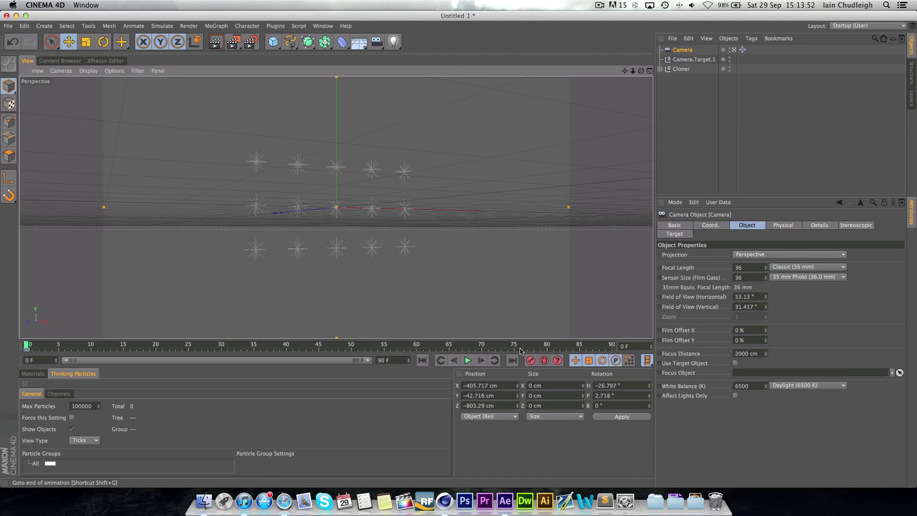
Keyframe the camera orbiting around the grid at frame 90 and preview the 0–90 move.
click(512, 361)
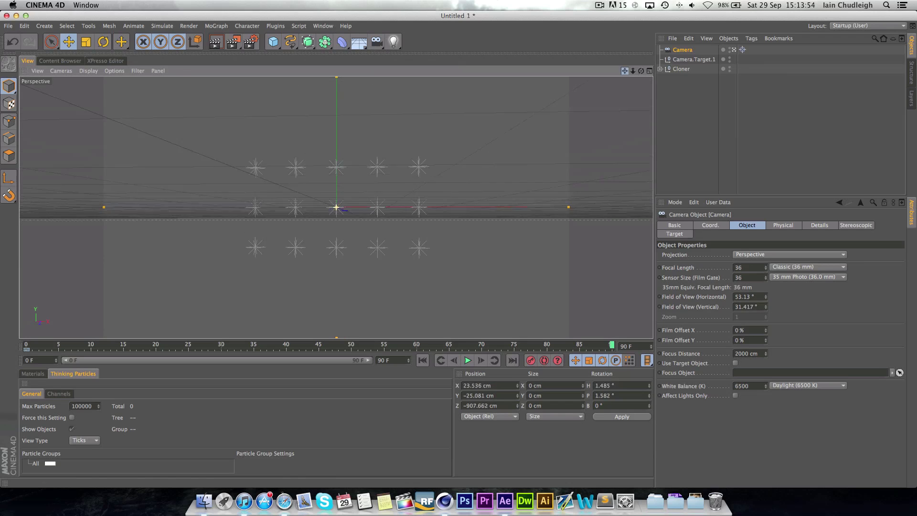
alt+drag(337, 207, 373, 207)
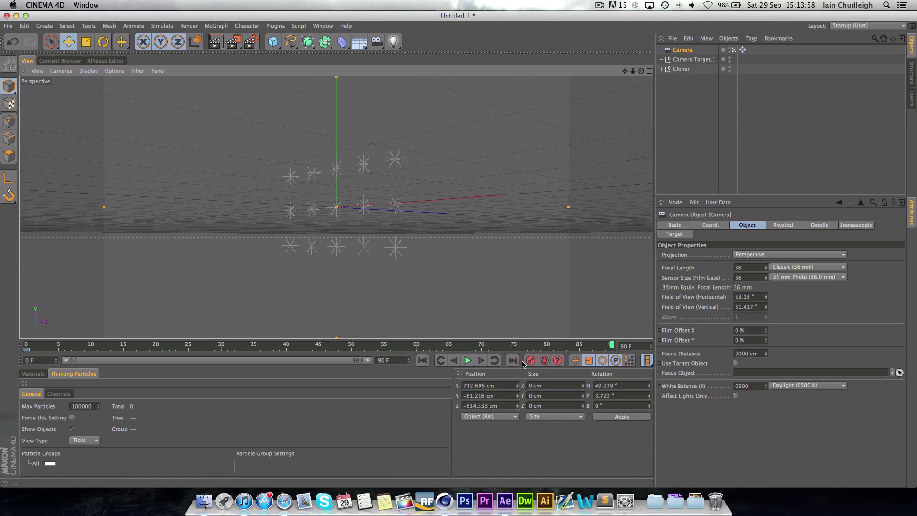
key(super+z)
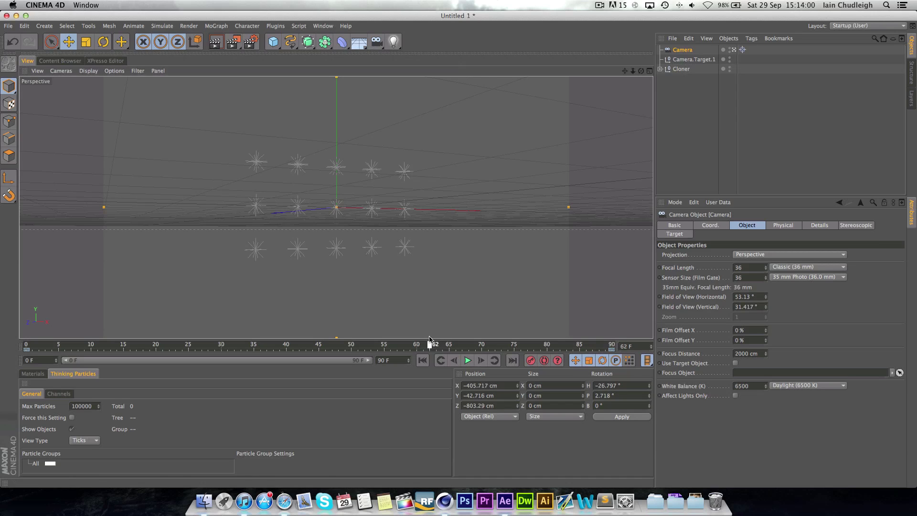
drag(626, 73, 627, 73)
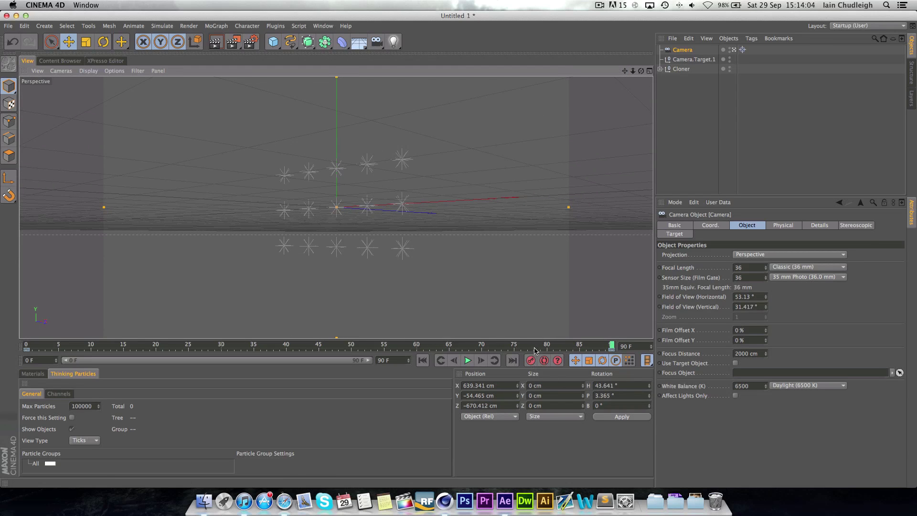
drag(538, 348, 14, 302)
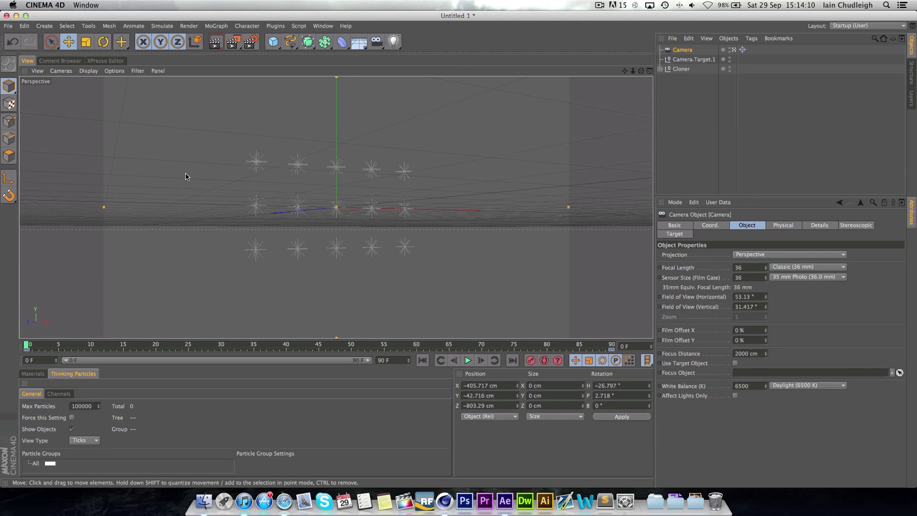
click(251, 42)
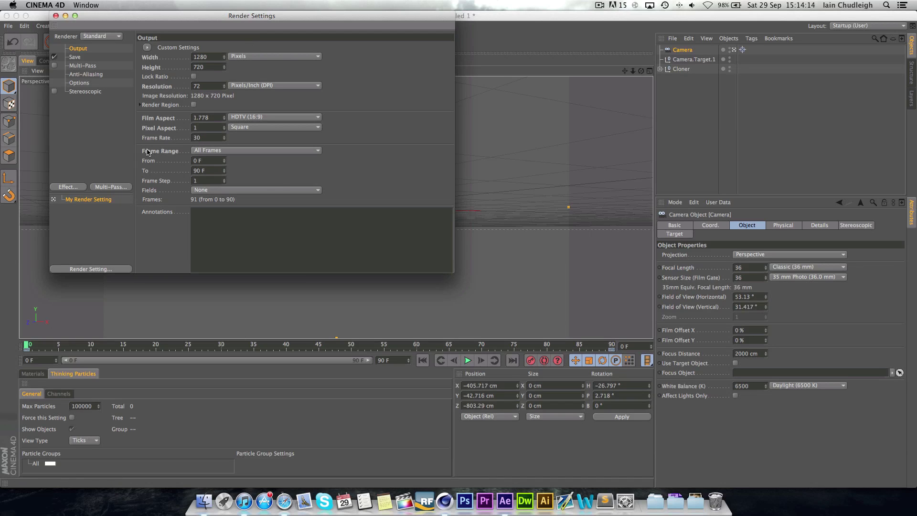
Set the render save path to Desktop/Tutorial with file name 'Tutorial'.
click(75, 57)
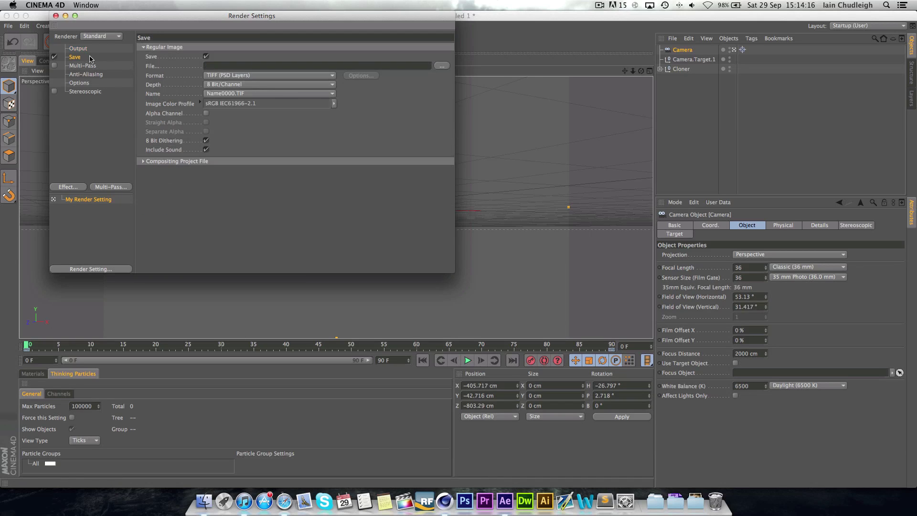
click(442, 66)
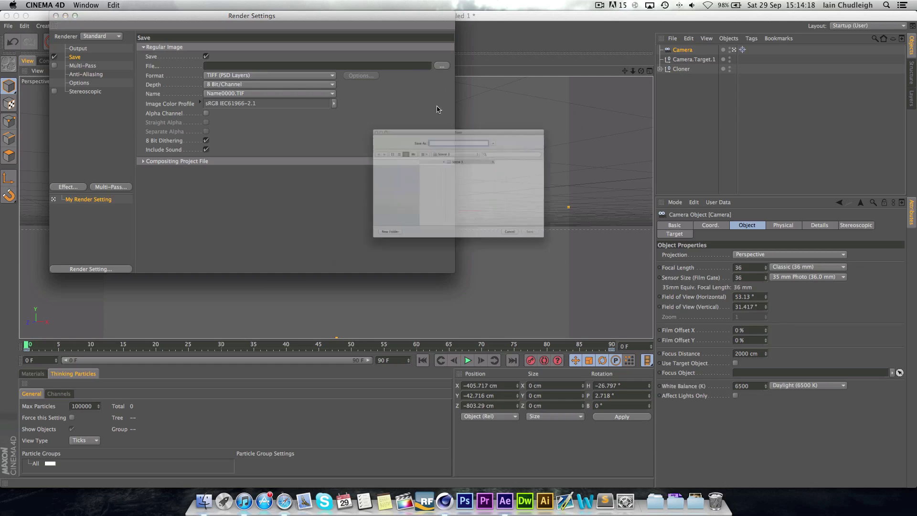
click(475, 130)
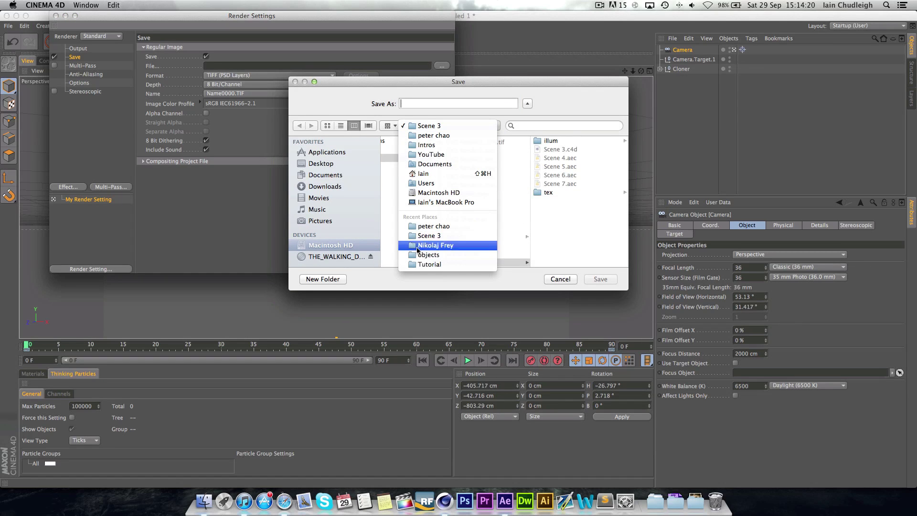
click(430, 265)
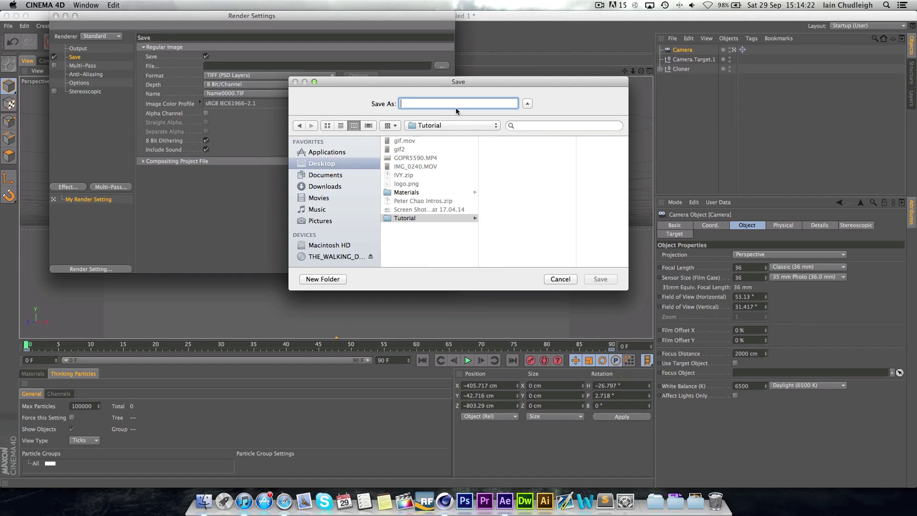
text(Tuti)
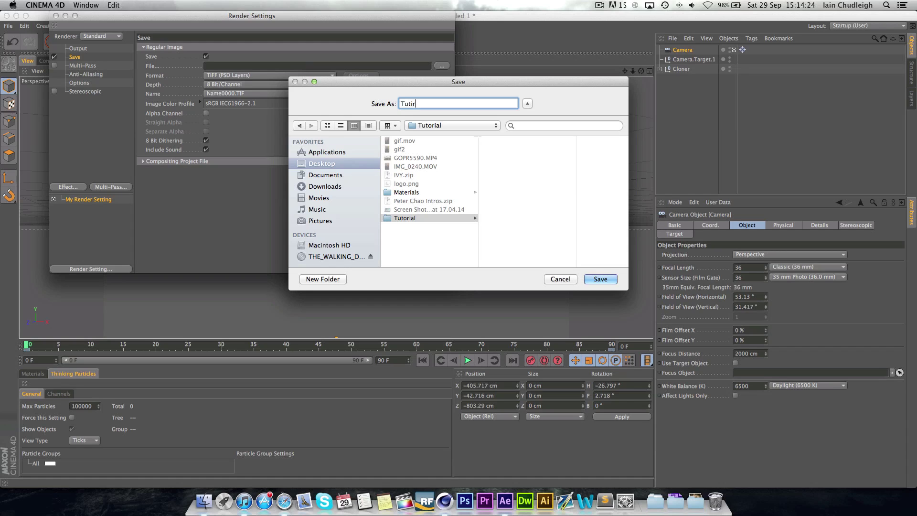
key(BackSpace)
text(orial)
click(601, 279)
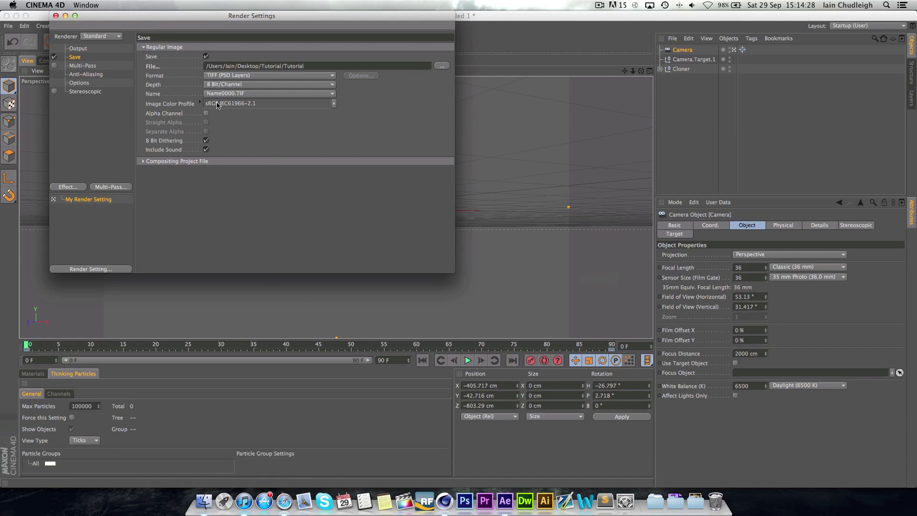
Enable the Compositing Project File with Timeline Marker and 3D Data, then render to Picture Viewer.
click(143, 162)
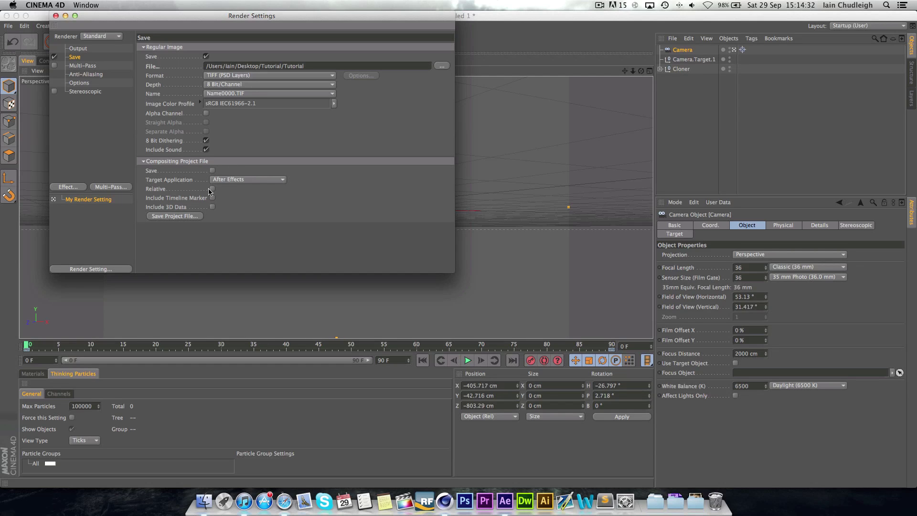
click(212, 171)
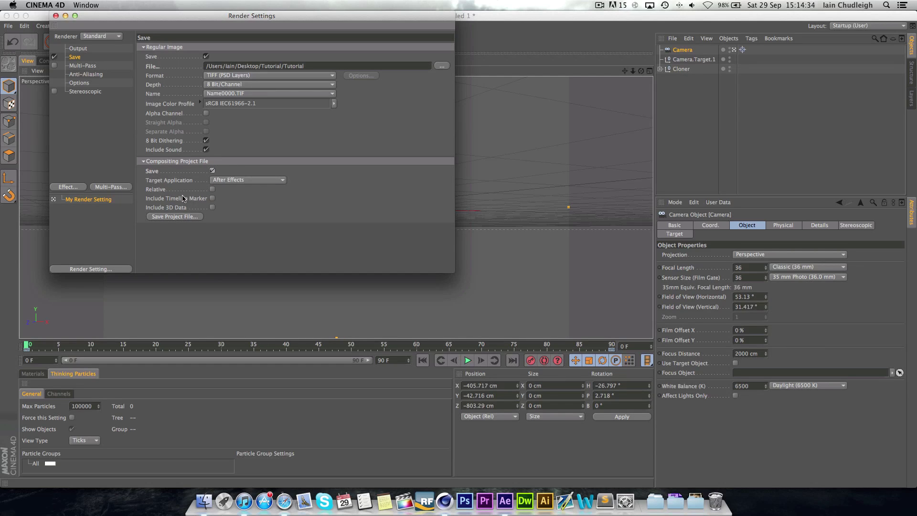
click(212, 199)
click(220, 208)
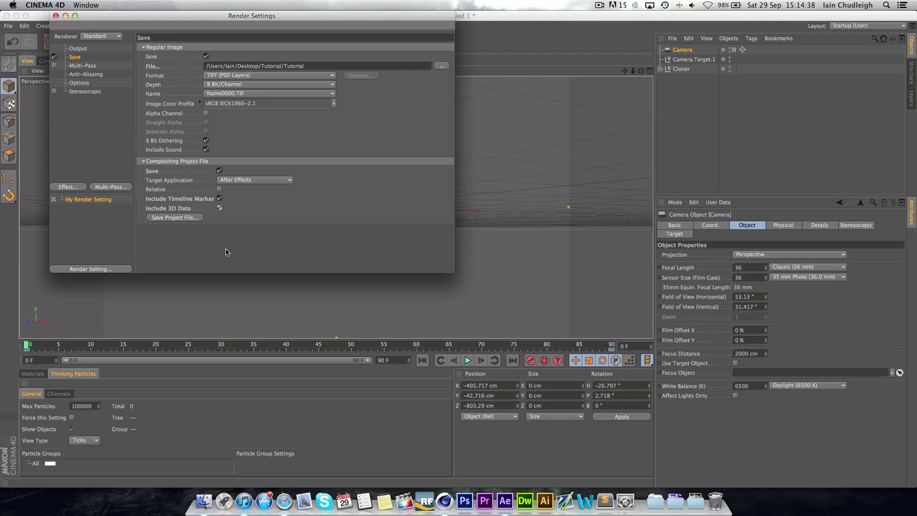
drag(234, 17, 500, 99)
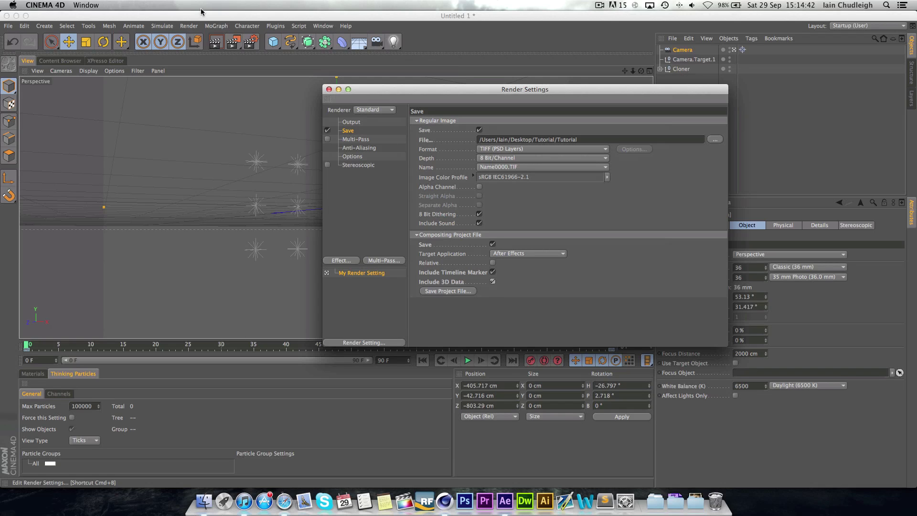
click(235, 43)
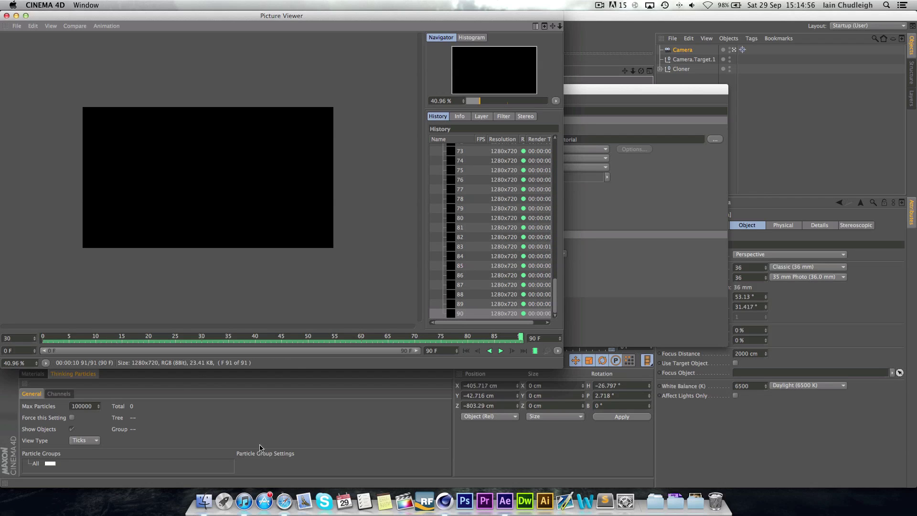
Review Tutorial0000.tif and Tutorial.aec in the Desktop Tutorial folder in Finder.
click(204, 500)
click(312, 165)
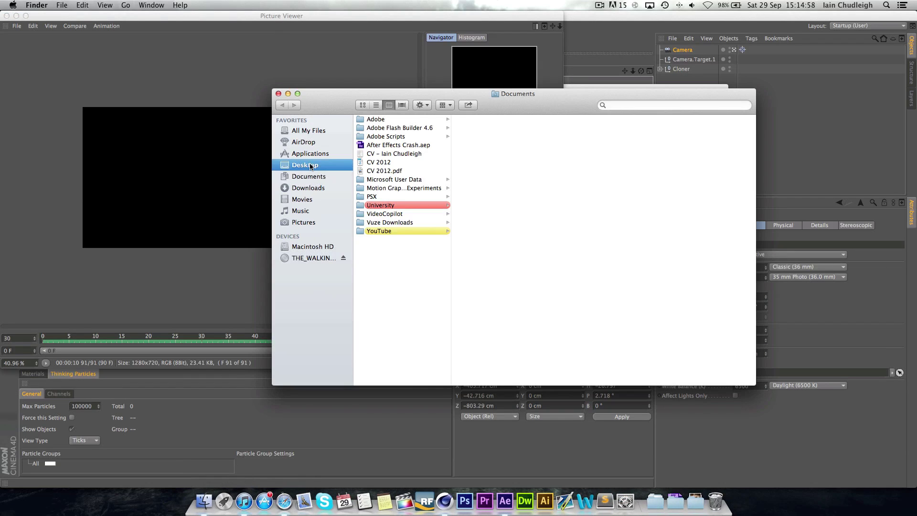
click(367, 197)
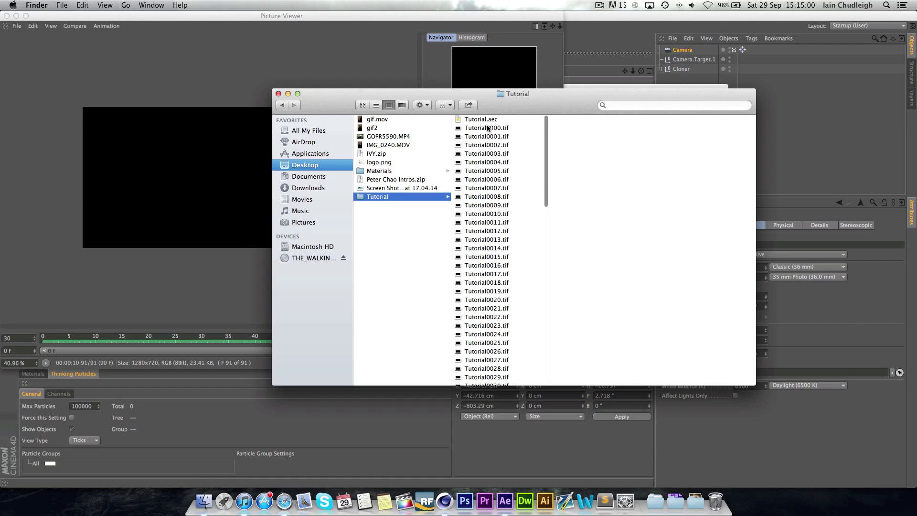
scroll(487, 128, down, 10)
scroll(483, 132, up, 10)
click(482, 129)
scroll(485, 126, down, 5)
scroll(492, 120, up, 5)
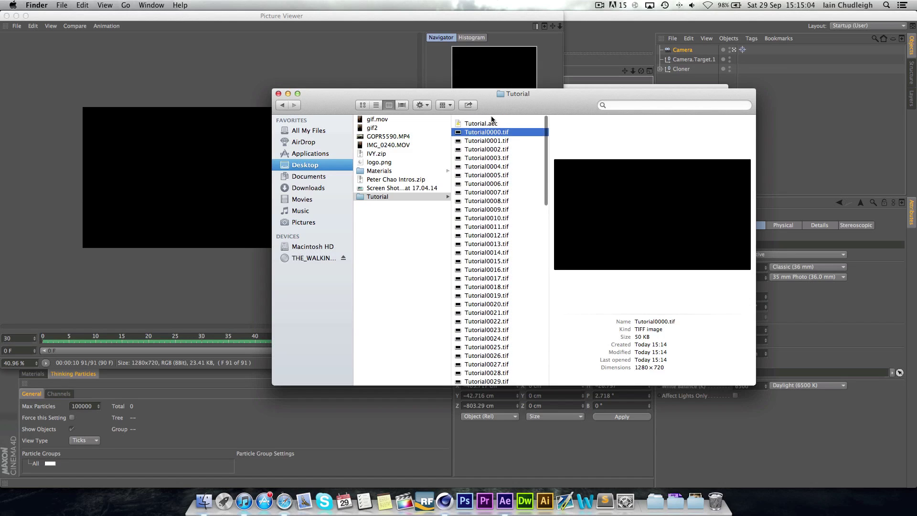
click(480, 123)
click(476, 134)
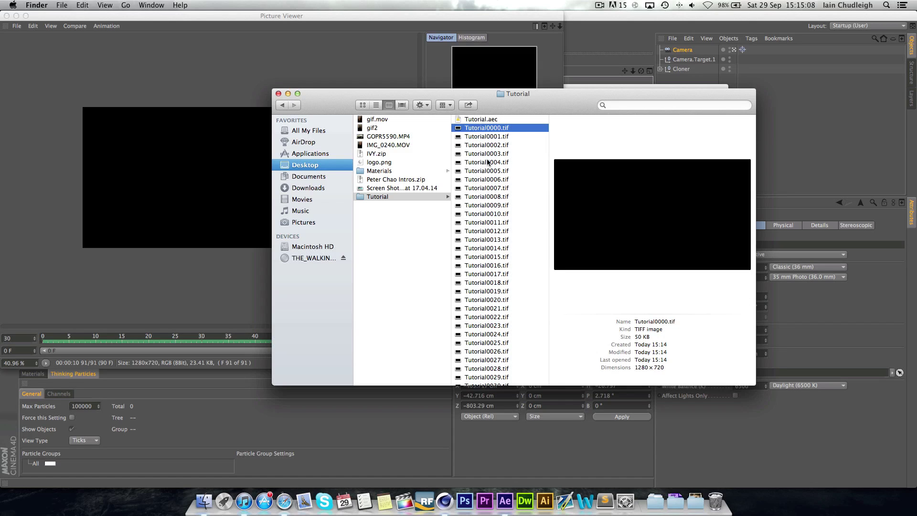
scroll(487, 161, down, 10)
scroll(478, 162, up, 10)
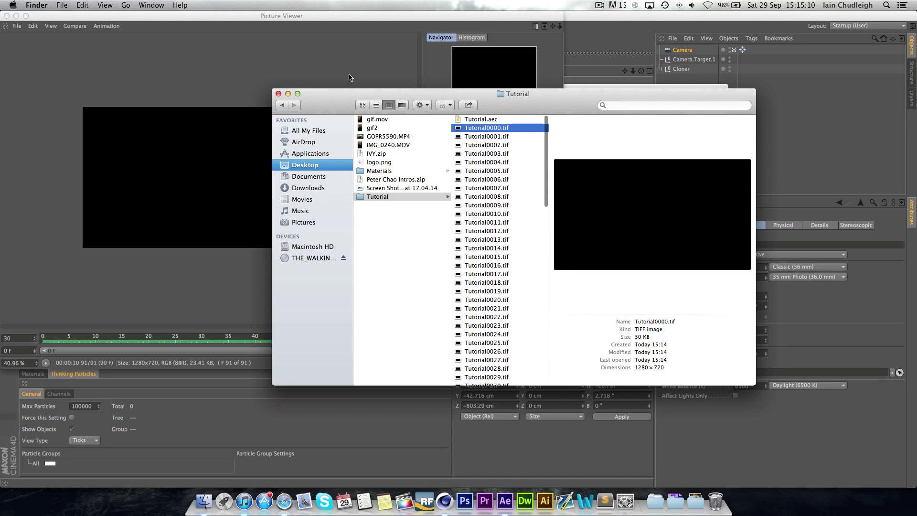
Hide Cinema 4D, close the Tutorial Finder window, and switch to After Effects.
click(364, 68)
key(super+h)
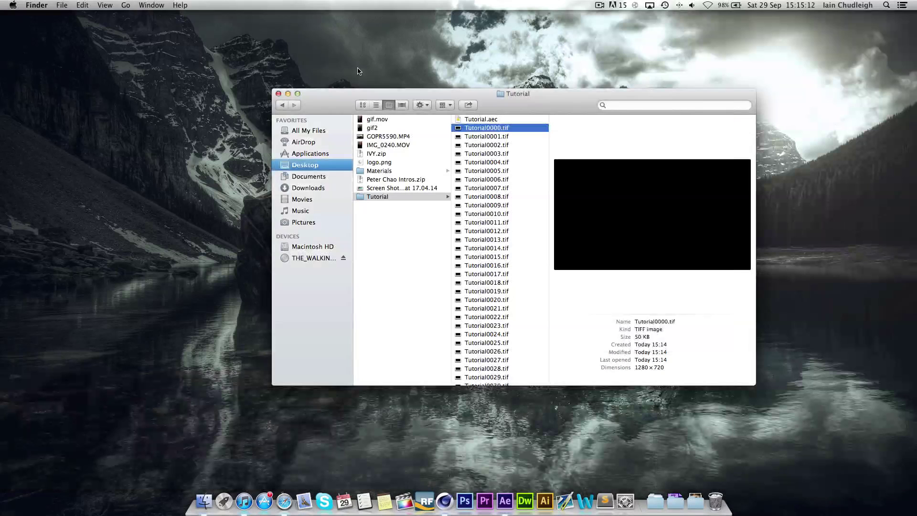
key(super+w)
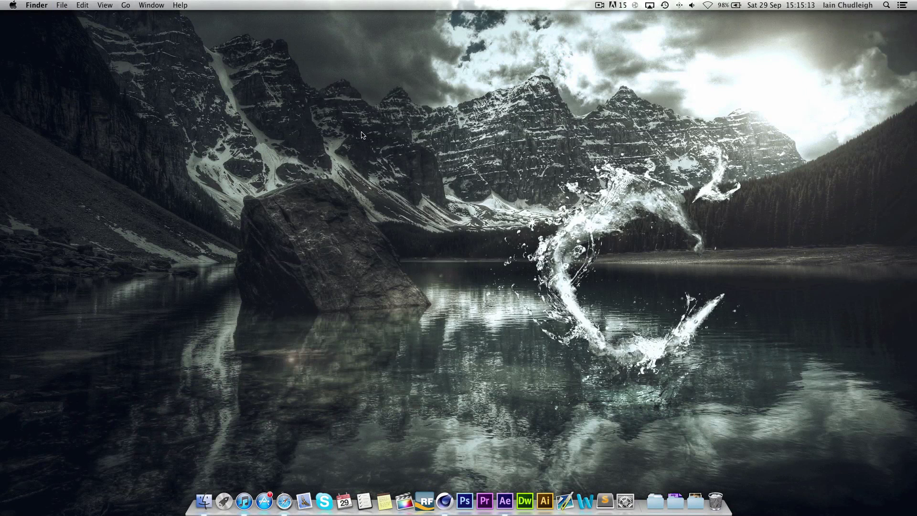
click(505, 501)
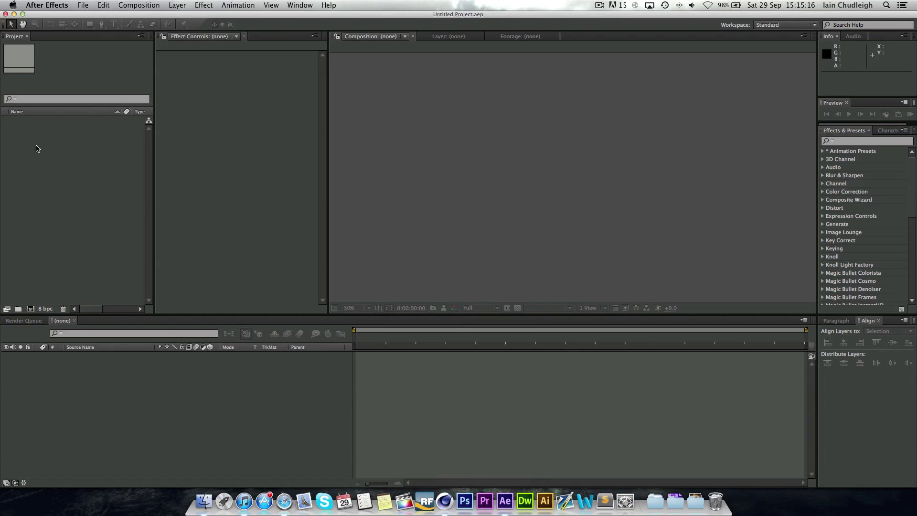
Import Tutorial.aec from Desktop/Tutorial into the After Effects project.
double_click(38, 148)
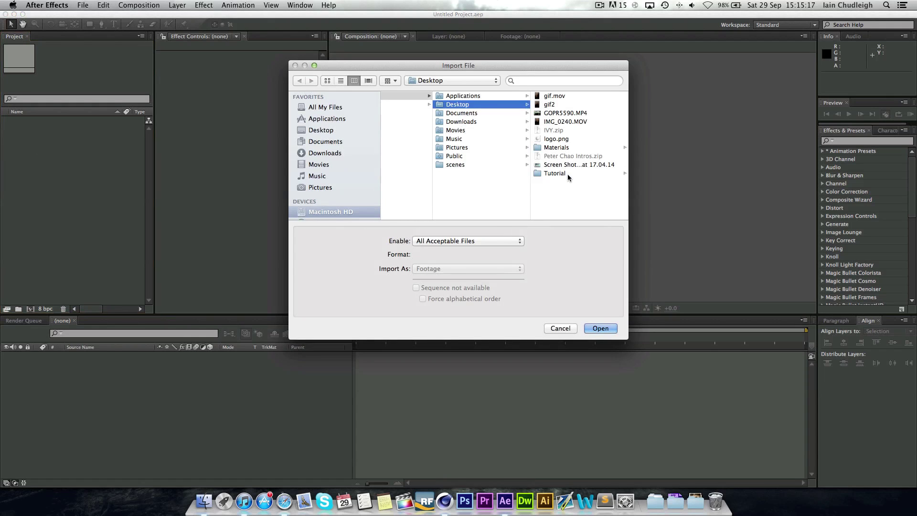
click(569, 175)
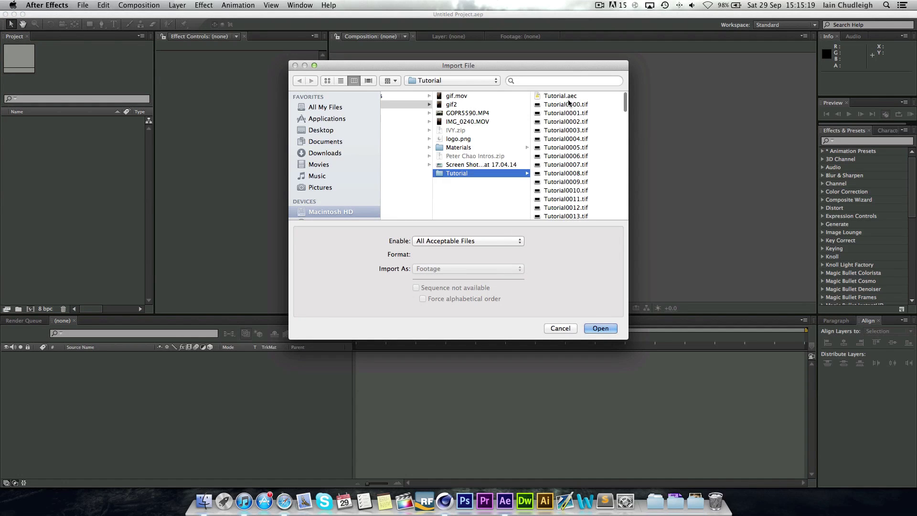
key(Return)
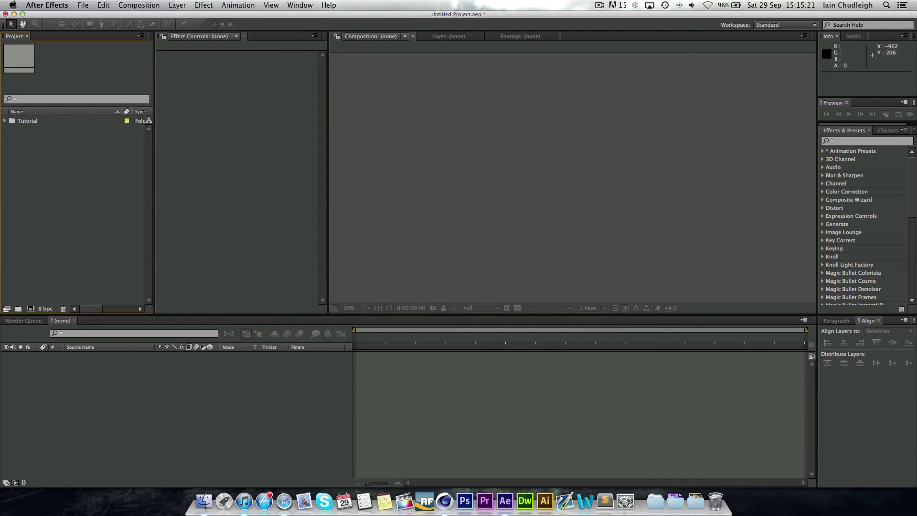
Inspect the imported Tutorial comp and Tutorial[0000-0090].tif sequence, then open the comp.
click(5, 122)
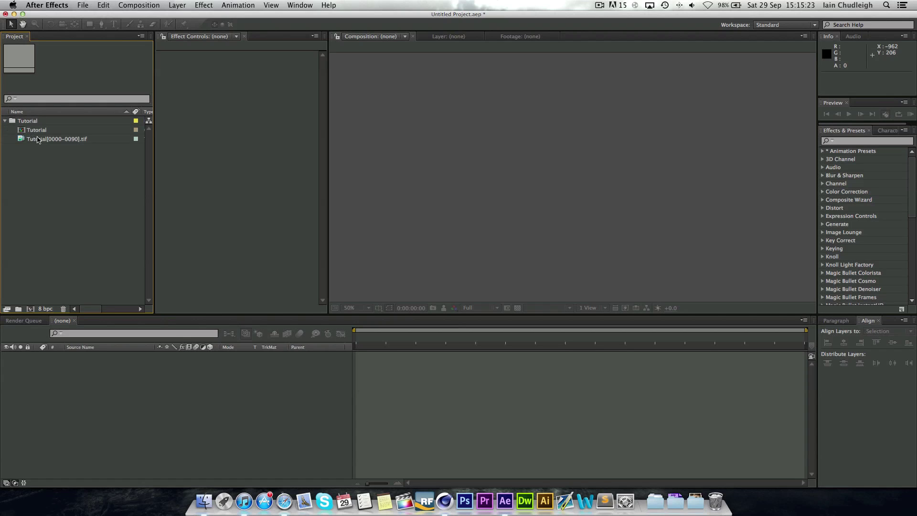
click(37, 139)
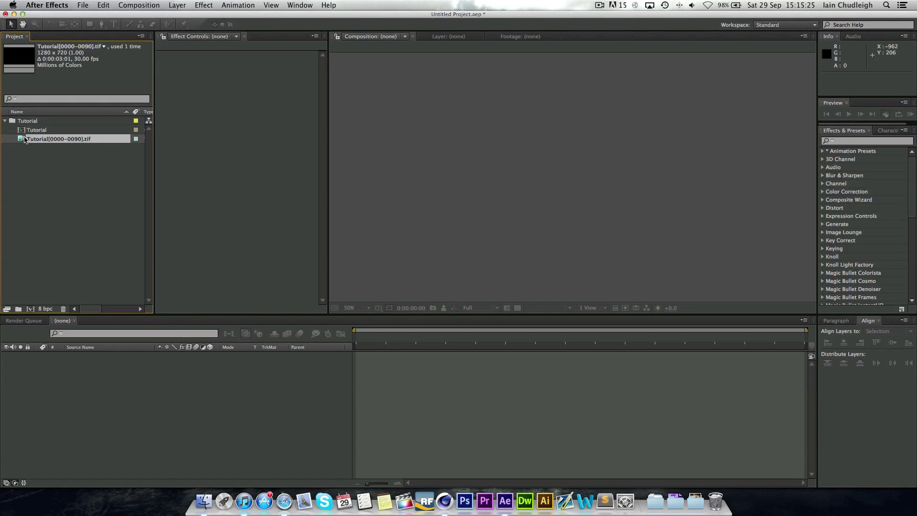
click(26, 131)
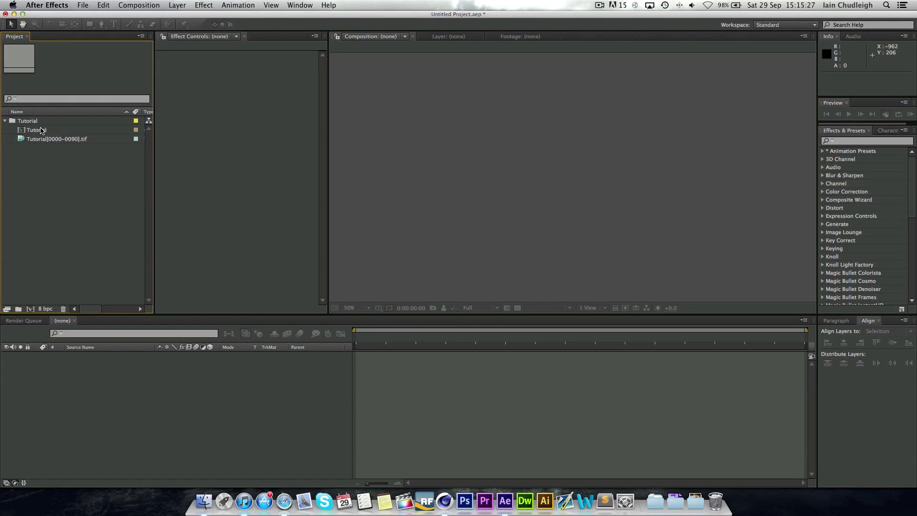
click(42, 131)
click(34, 140)
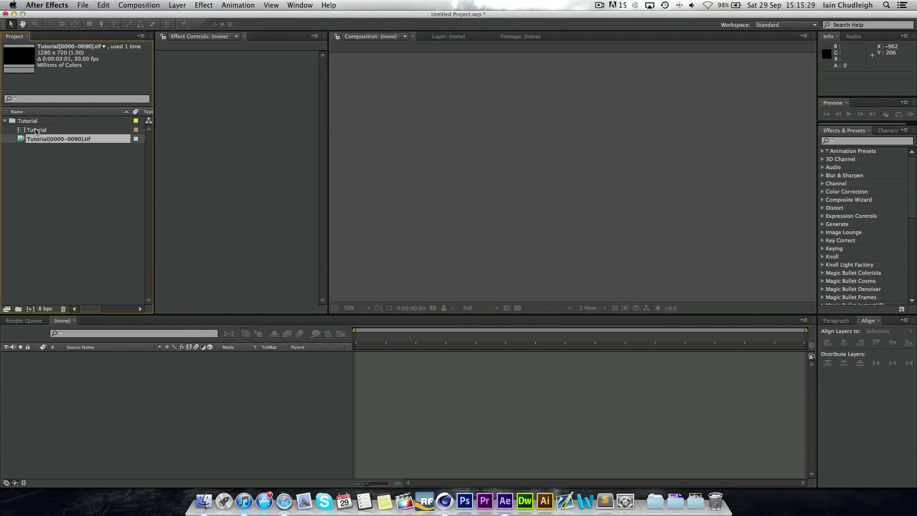
double_click(36, 131)
Inspect the tif, Light 14 and Light 0 layers and scrub the timeline to watch the camera move.
scroll(123, 375, down, 1)
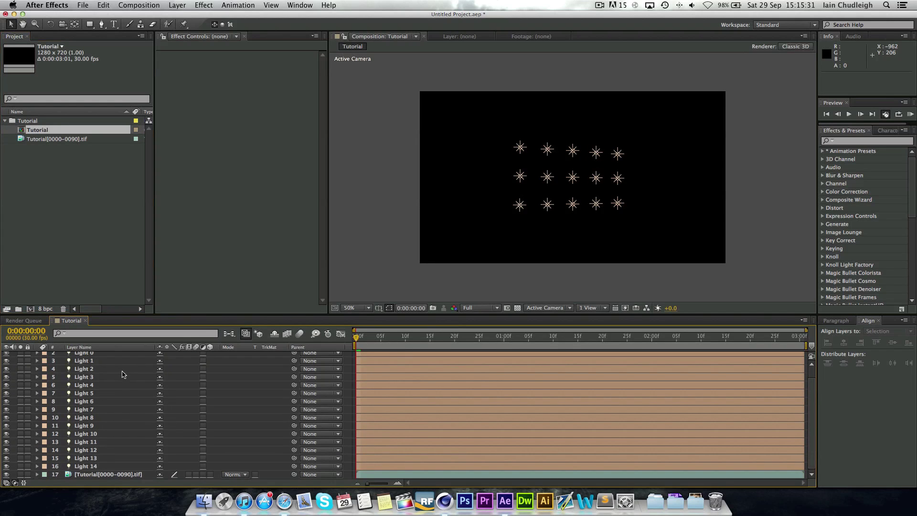
click(79, 475)
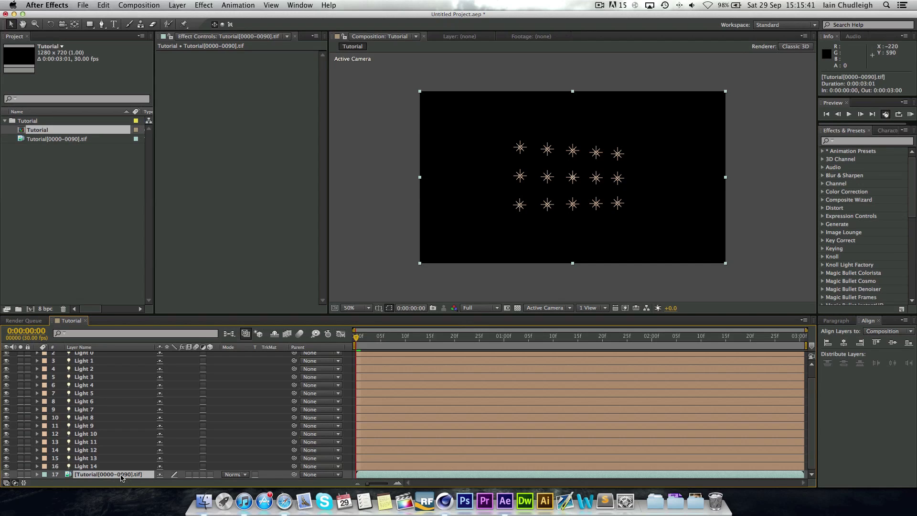
click(95, 467)
scroll(96, 466, up, 1)
click(96, 364)
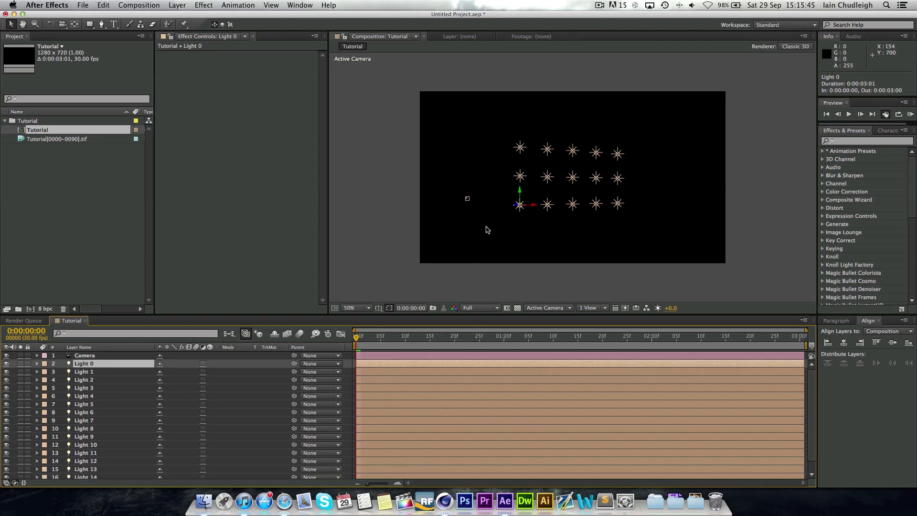
mouse_move(356, 336)
mouse_down()
mouse_move(803, 345)
mouse_move(356, 338)
mouse_up()
scroll(213, 382, down, 1)
scroll(212, 385, up, 2)
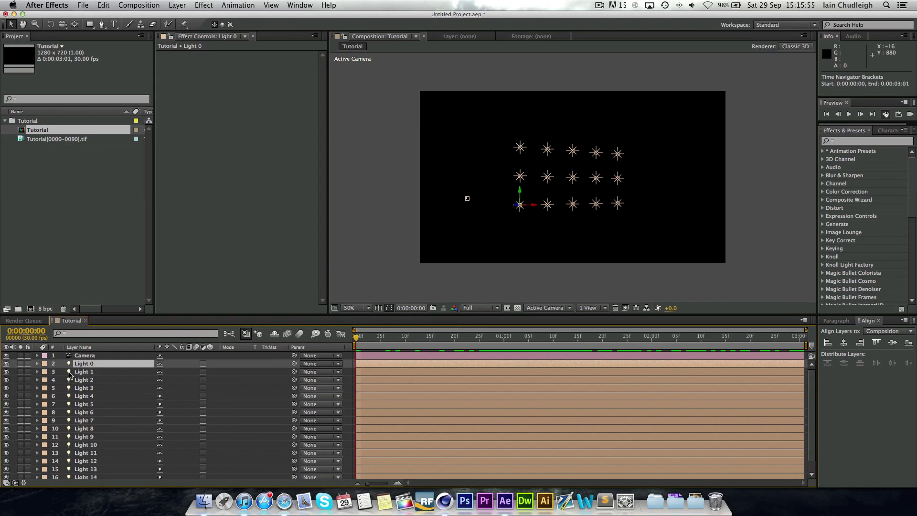
Create a 1280×720 Black Solid 1 layer via New > Solid and set its mode to Add.
click(106, 356)
right_click(107, 356)
right_click(60, 359)
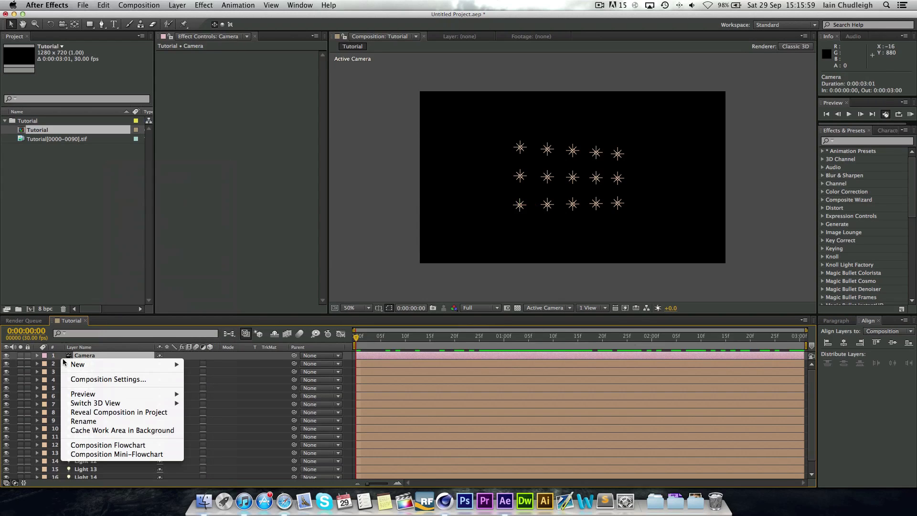
mouse_move(123, 365)
click(187, 390)
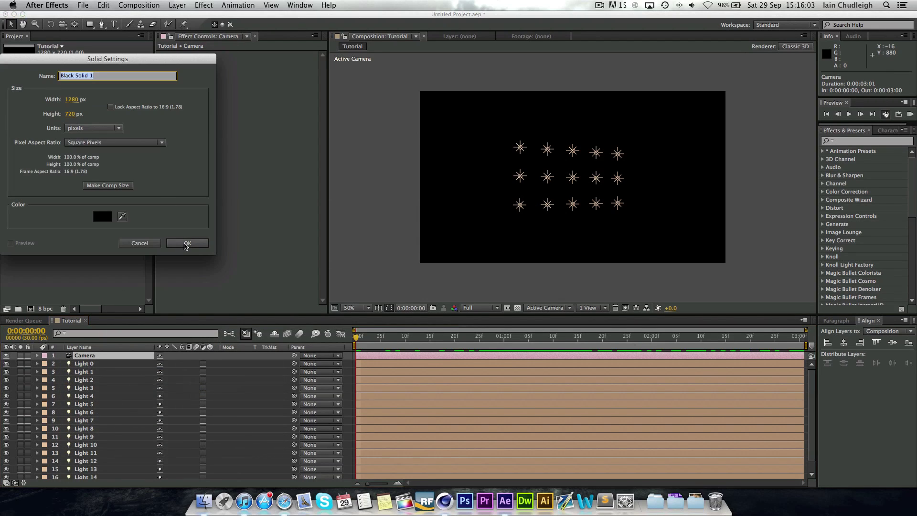
click(186, 244)
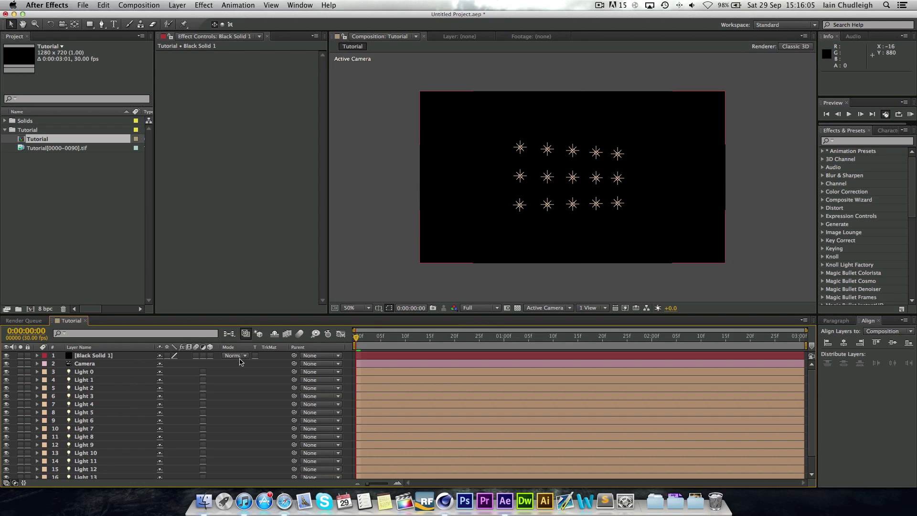
click(235, 355)
key(Return)
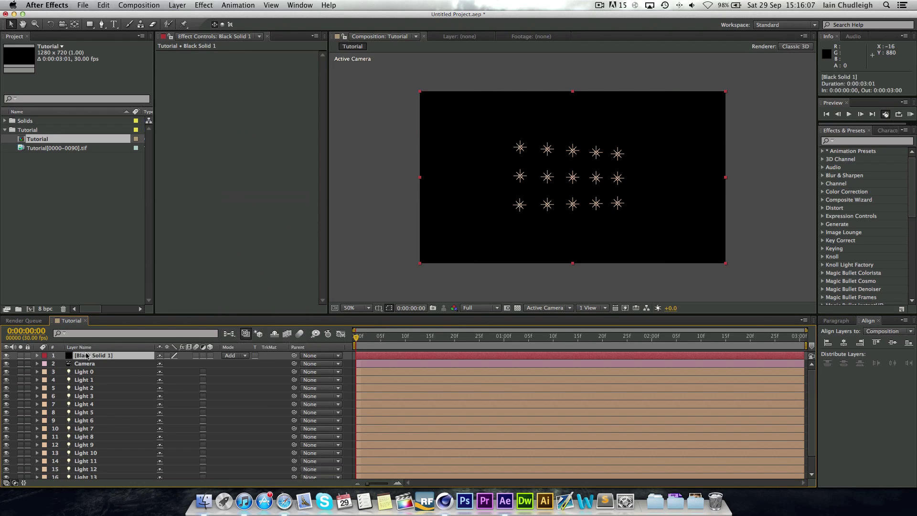
click(872, 141)
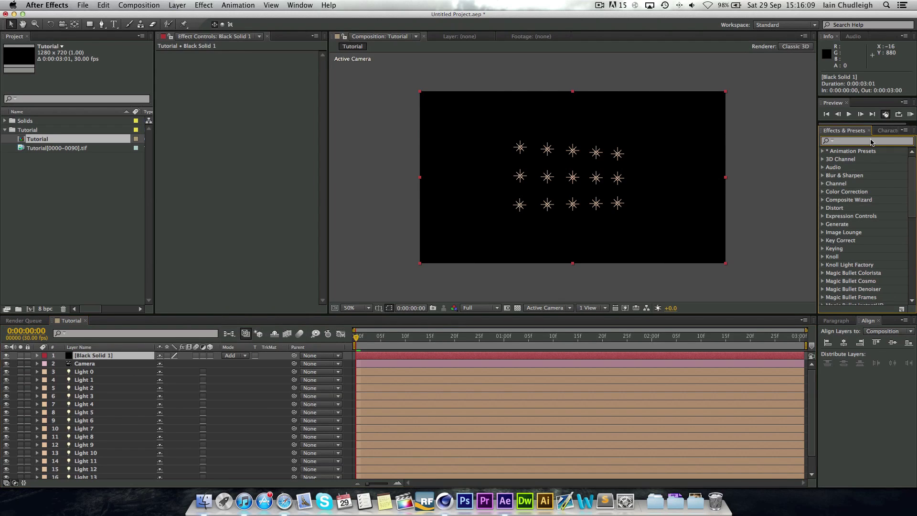
Apply Optical Flares to Black Solid 1 and move its position onto the top-left light.
text(optical)
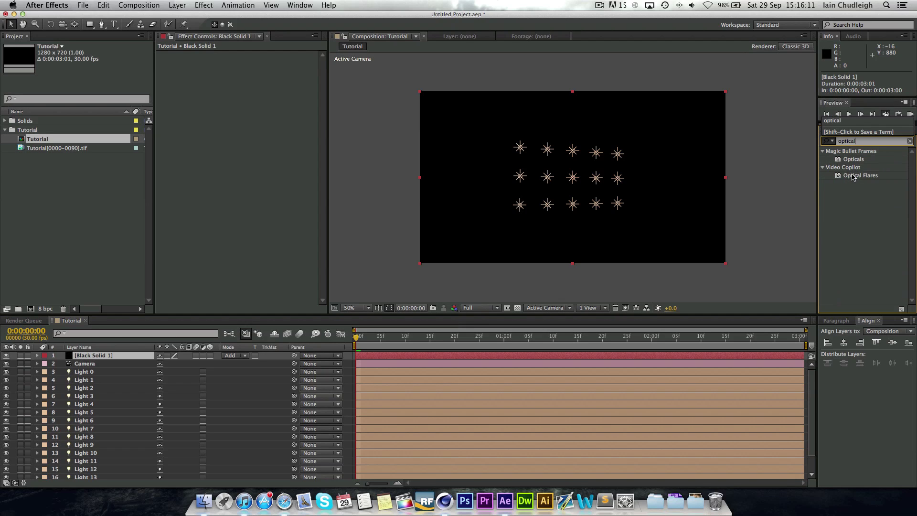
drag(853, 177, 511, 357)
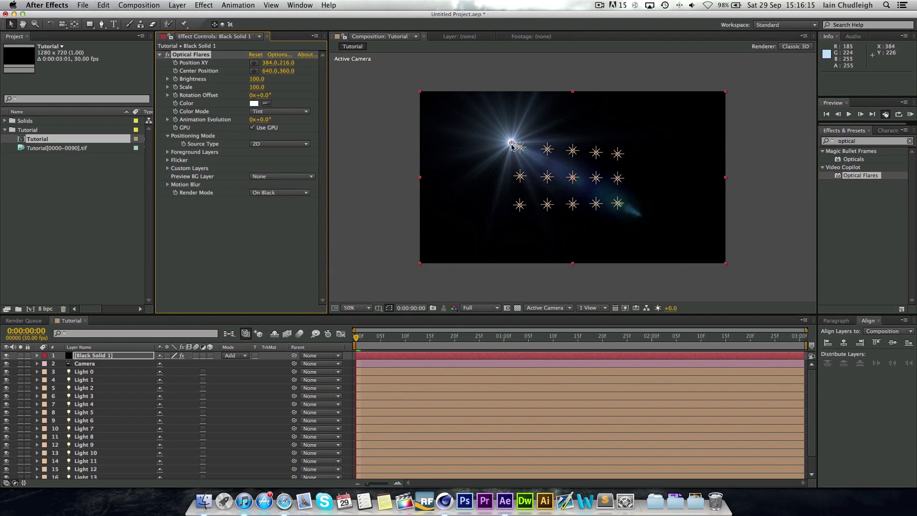
mouse_move(512, 145)
mouse_down()
mouse_move(508, 119)
mouse_move(567, 117)
mouse_move(542, 153)
mouse_move(509, 147)
mouse_up()
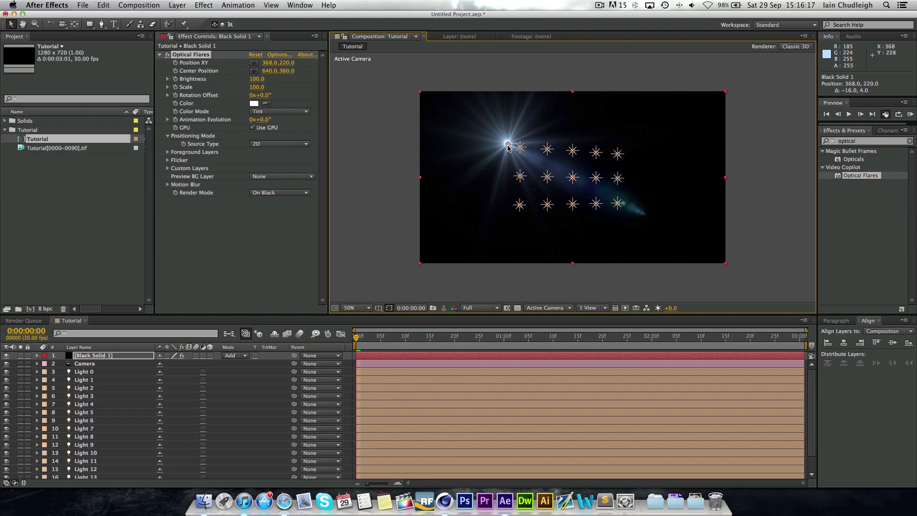
Set the flare's positioning Source Type to 3D and scrub the timeline to preview it.
click(280, 144)
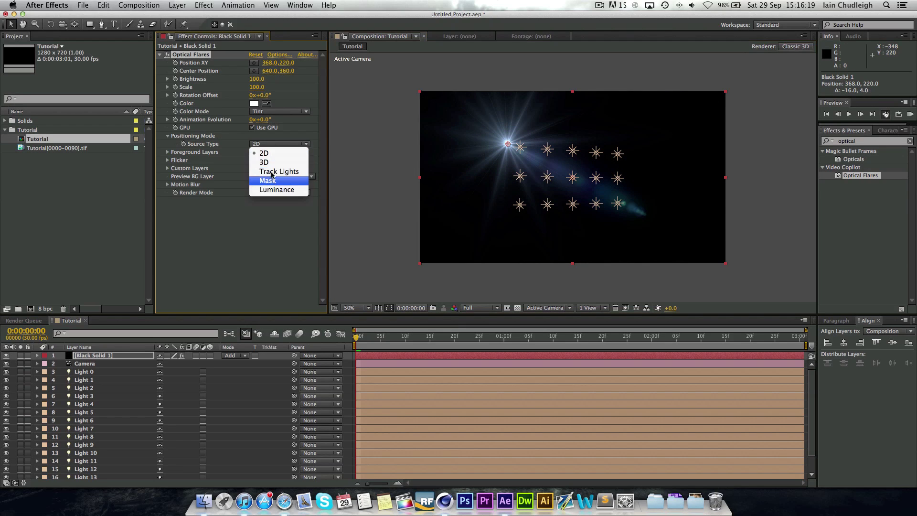
click(265, 162)
mouse_move(360, 339)
mouse_down()
mouse_move(739, 342)
mouse_move(361, 339)
mouse_up()
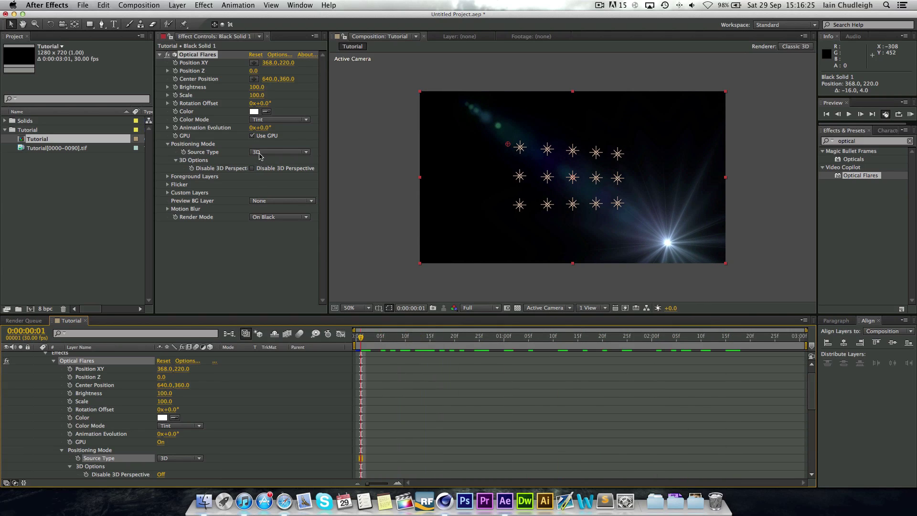
click(260, 152)
Make the flares follow the comp lights at scale 30 and play back the animation.
click(262, 180)
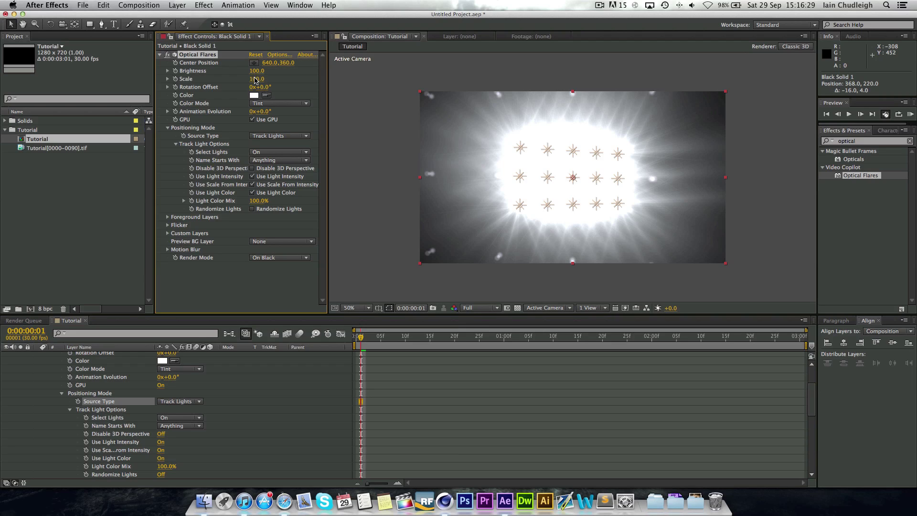
drag(254, 80, 221, 81)
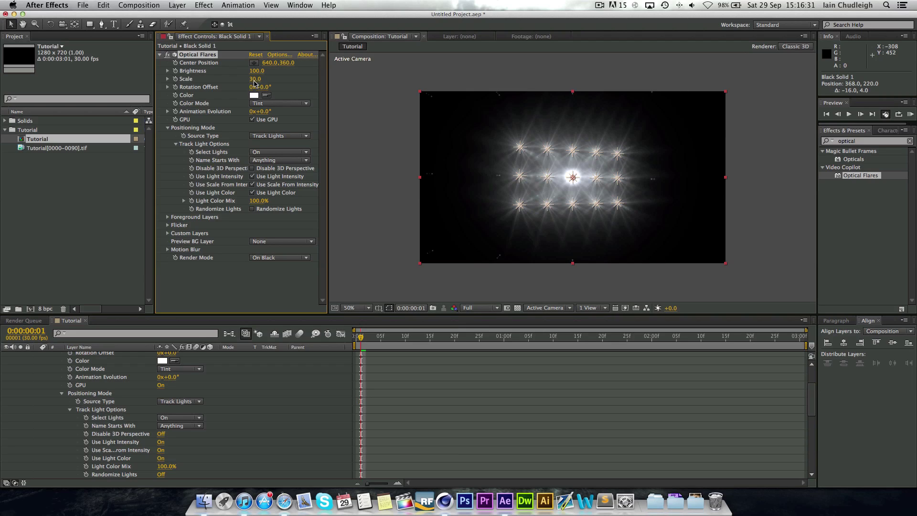
drag(361, 336, 338, 351)
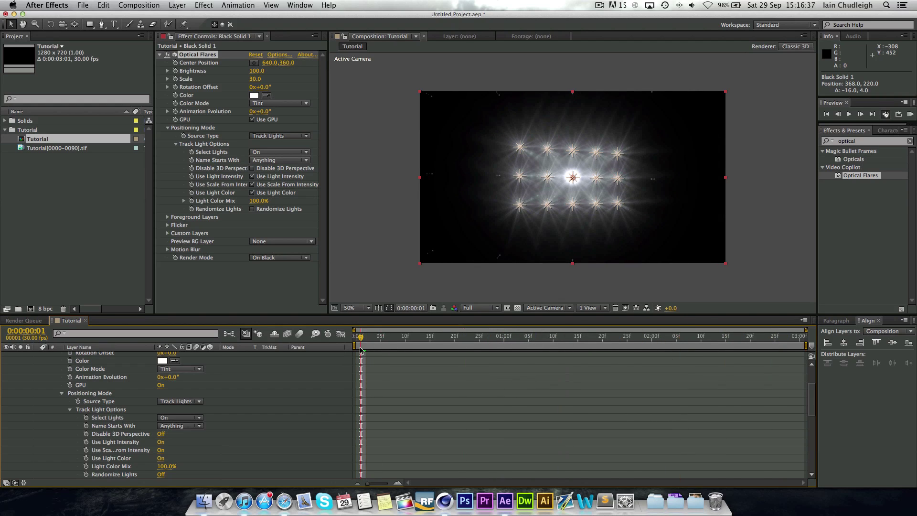
key(space)
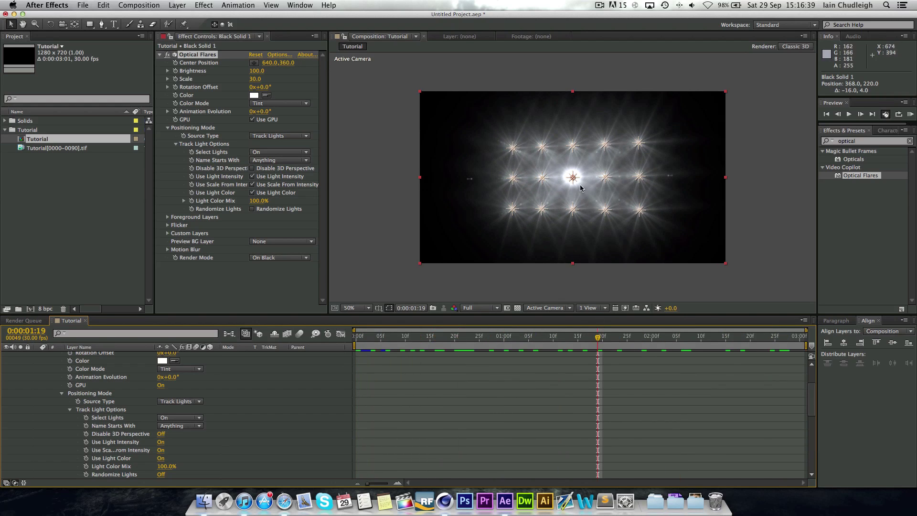
Move the flare centre to 284, 86, check the flares track the lights, then collapse the effect.
drag(573, 178, 489, 113)
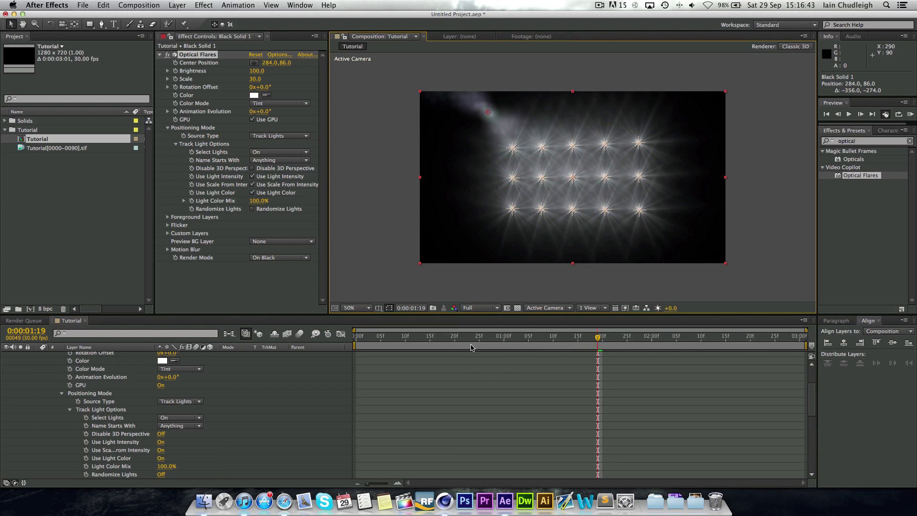
drag(474, 337, 549, 338)
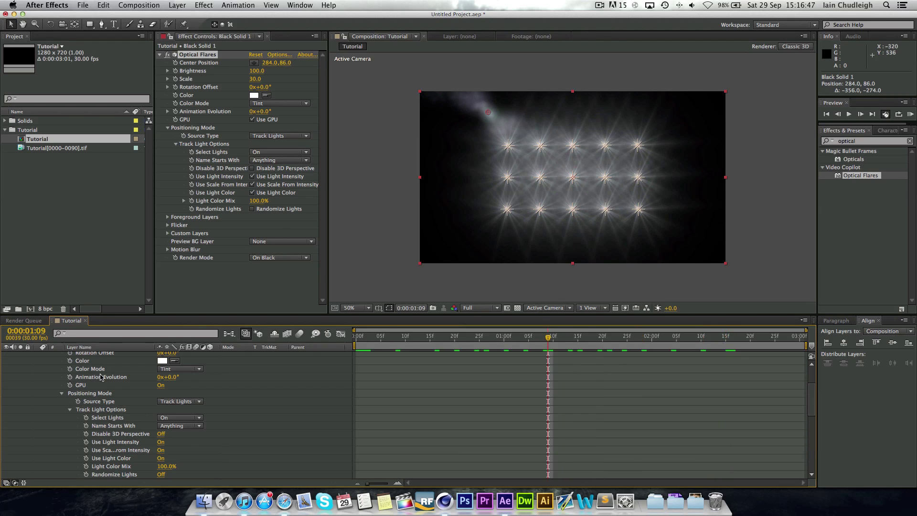
scroll(71, 366, up, 3)
click(33, 355)
Select Light 1, test moving it along X, then undo the move.
click(523, 180)
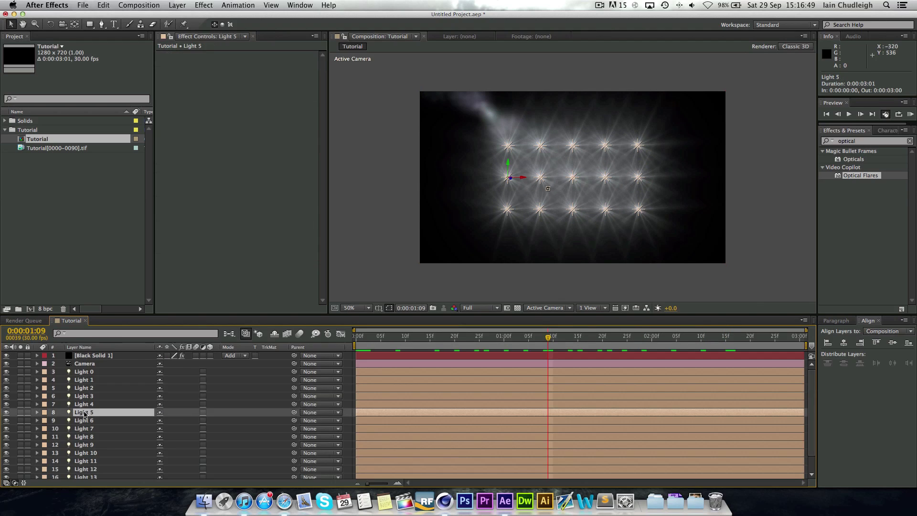
click(516, 182)
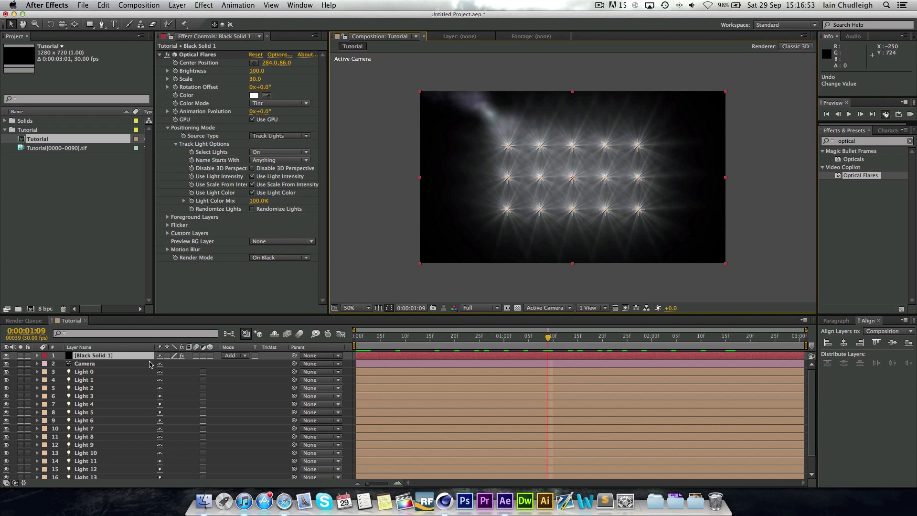
click(106, 378)
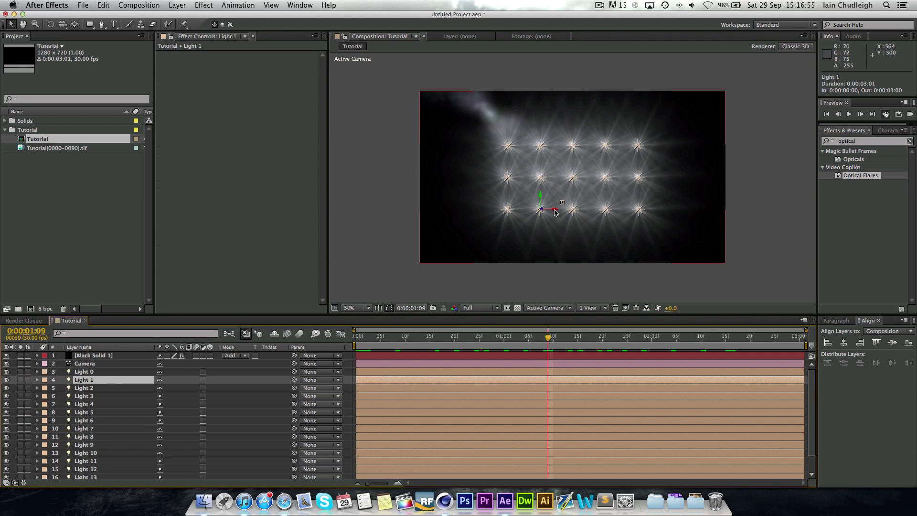
drag(556, 213, 465, 211)
drag(525, 215, 550, 218)
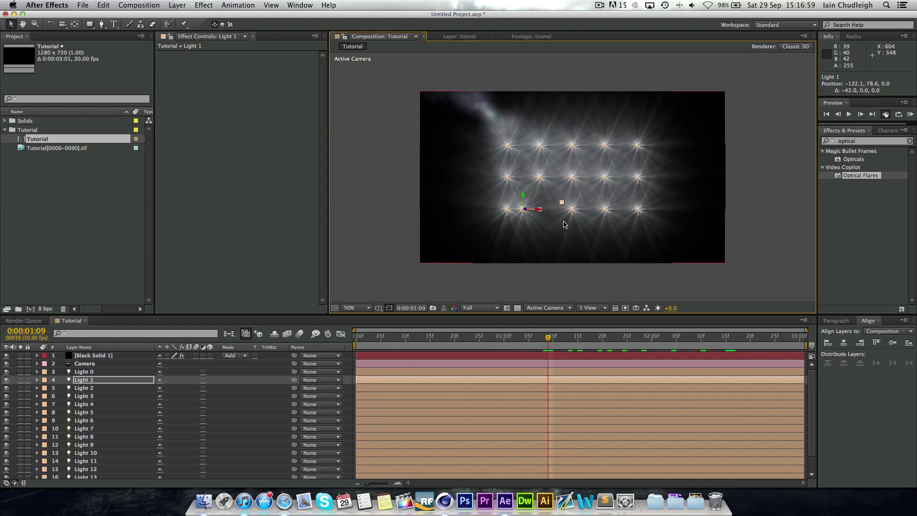
key(ctrl+z)
Orbit and dolly the camera to a tilted view of the lights, then select the Optical Flares effect.
key(c)
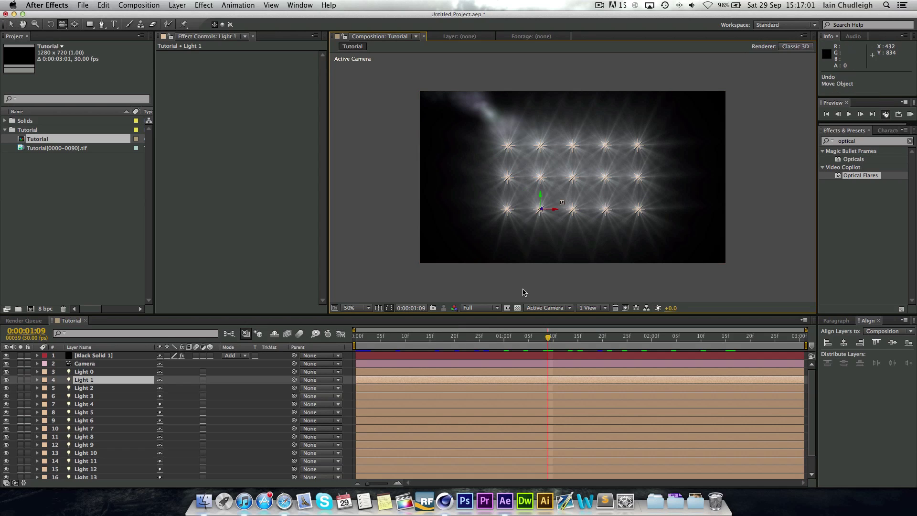
drag(602, 196, 567, 165)
right_drag(567, 166, 543, 198)
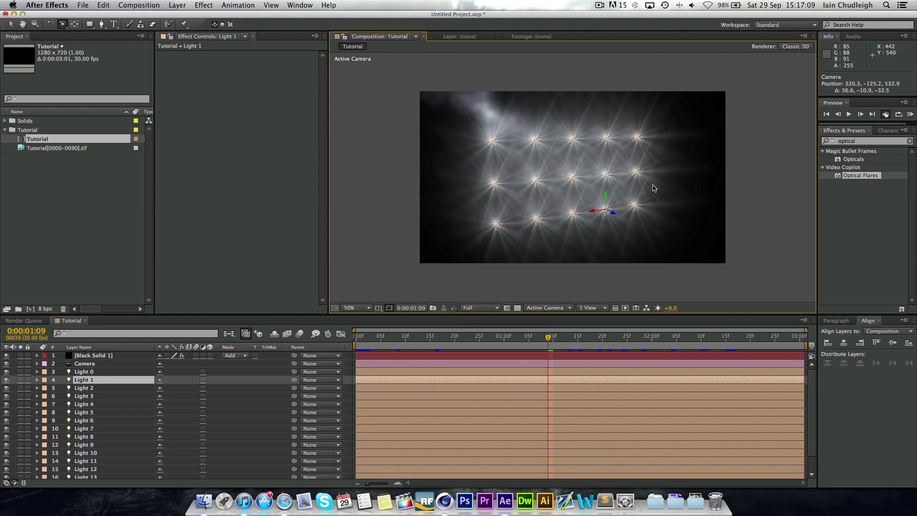
drag(652, 188, 604, 222)
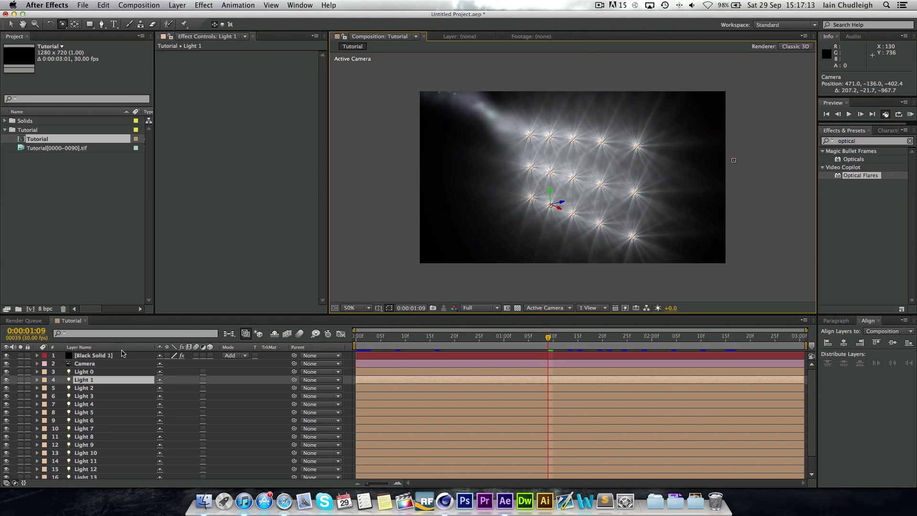
click(101, 356)
click(196, 55)
Delete Optical Flares and apply Plexus to Black Solid 1 from an effect search.
key(Delete)
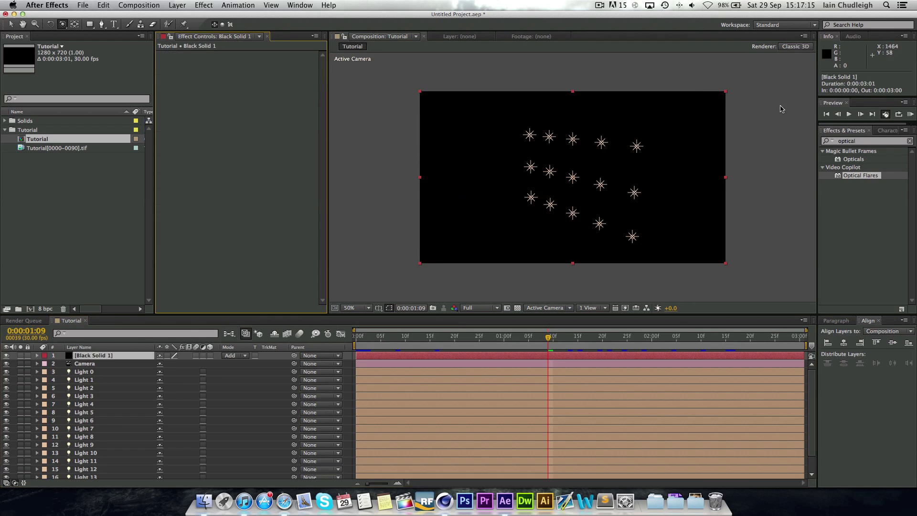
double_click(844, 141)
text(polexu)
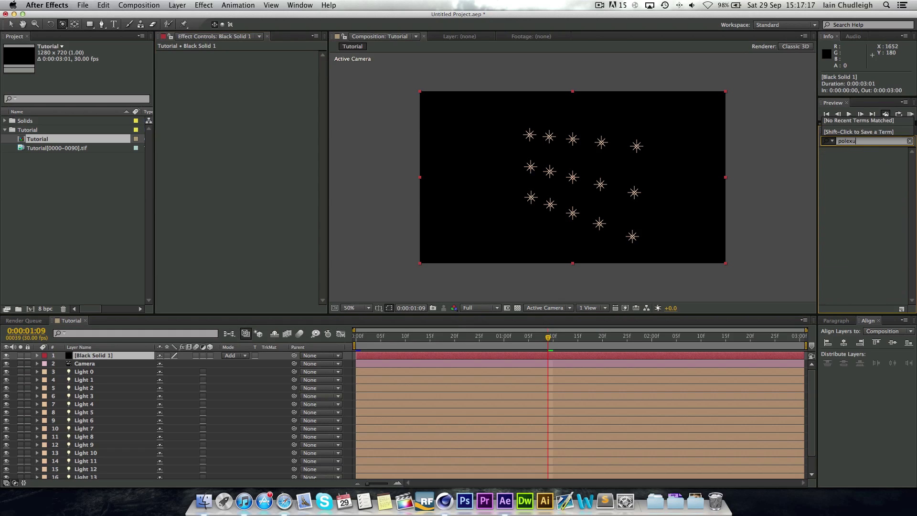
key(BackSpace)
key(BackSpace)
key(BackSpace)
text(lexu)
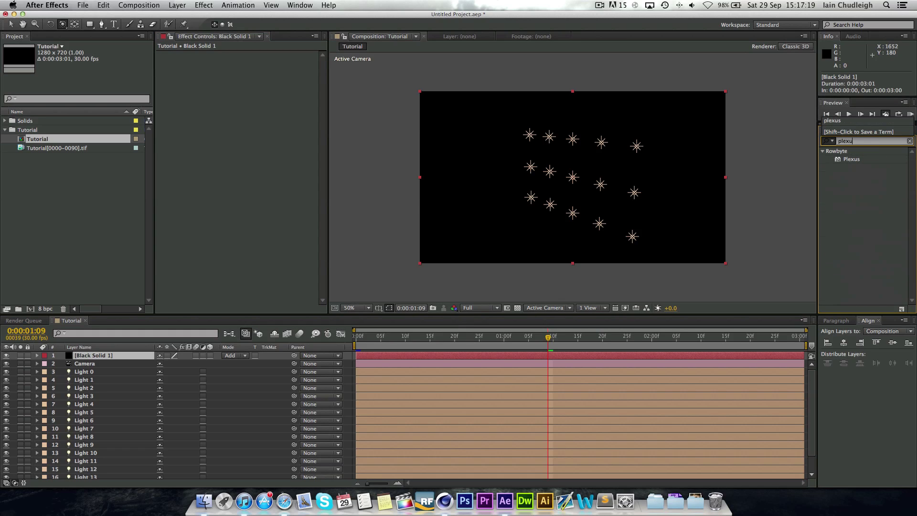
drag(844, 160, 220, 102)
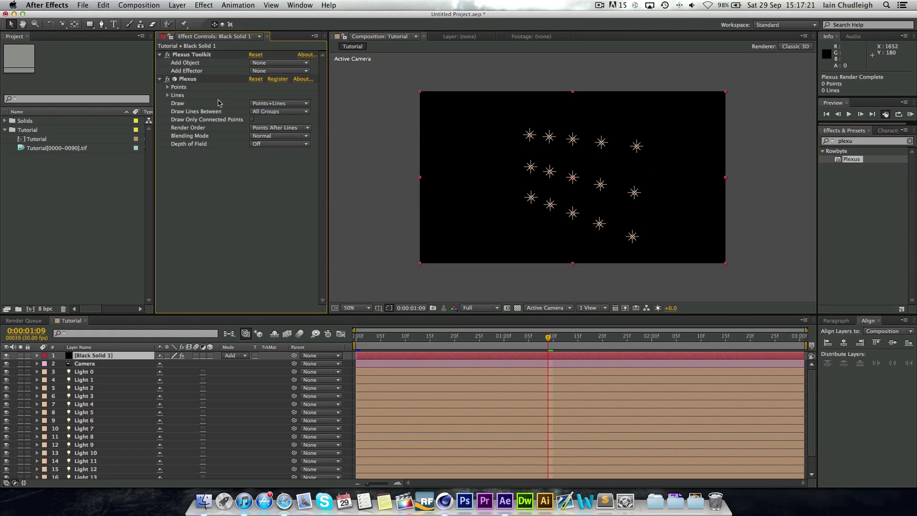
Add the scene Lights as Plexus points, turning off light colour and turning on intensity opacity.
click(264, 64)
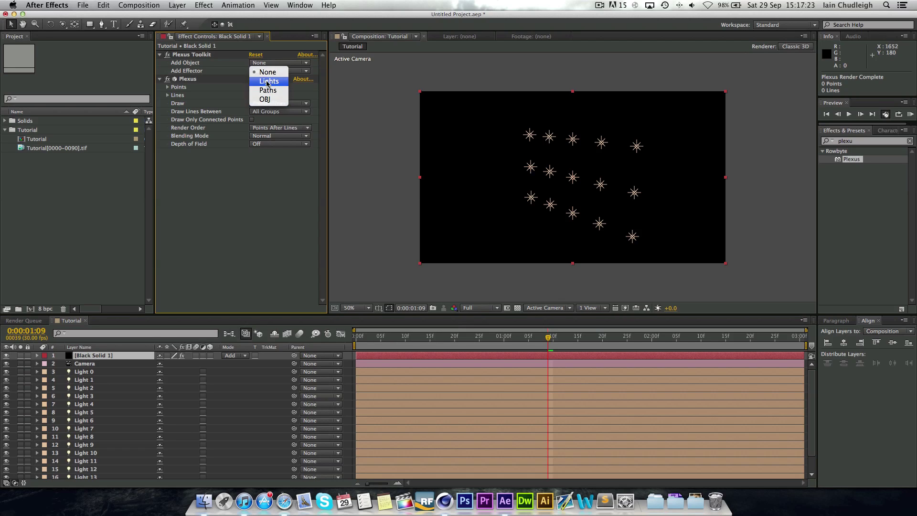
click(267, 84)
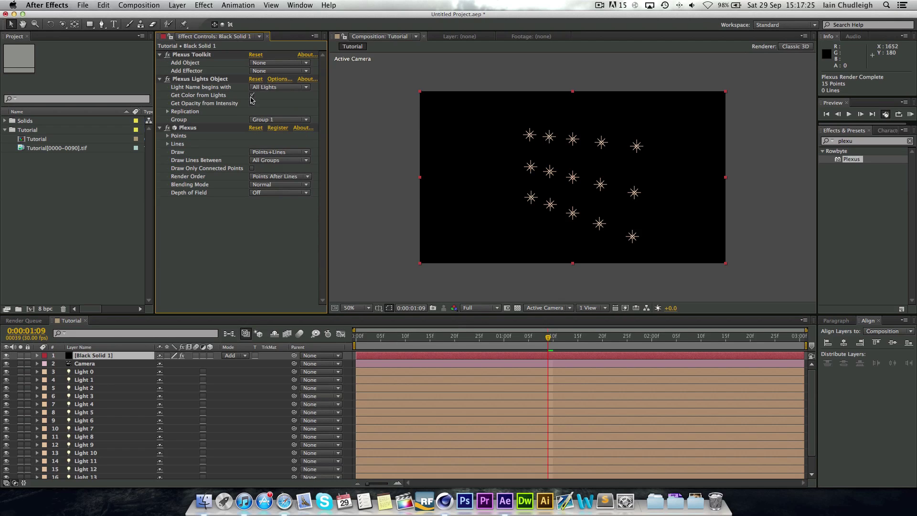
click(252, 95)
click(252, 104)
Turn off intensity opacity and raise the Plexus Lines Fade-Out Distance to 221.
click(252, 103)
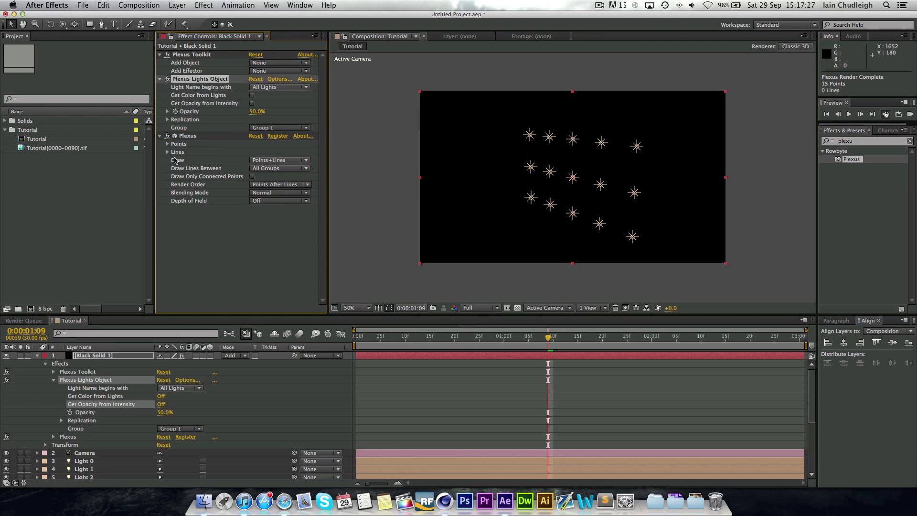
click(168, 152)
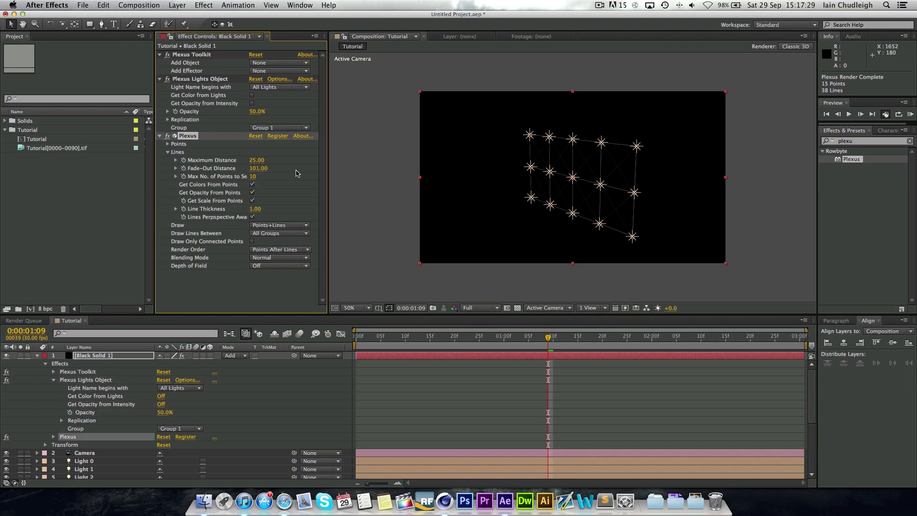
drag(296, 173, 327, 173)
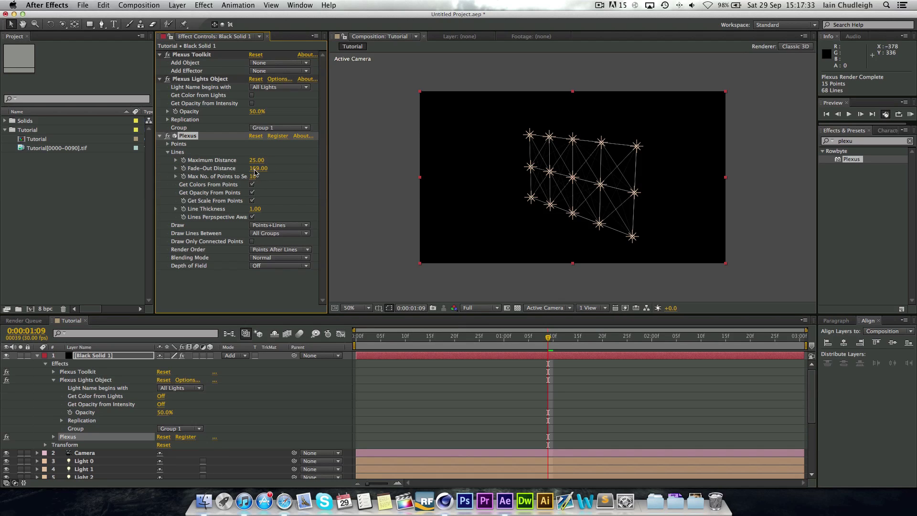
drag(255, 172, 286, 172)
Orbit the camera around the Plexus network with the Camera tool.
key(c)
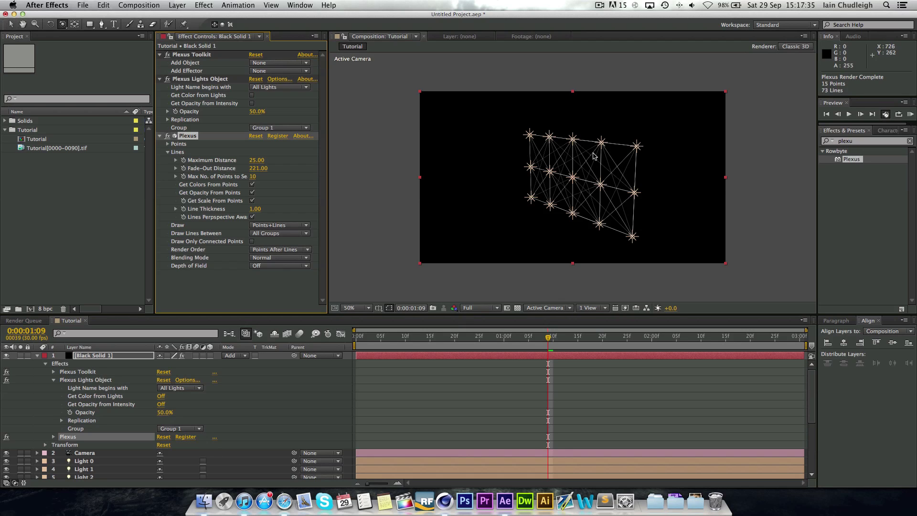
drag(579, 160, 561, 213)
key(c)
Orbit the camera around the 71-line Plexus network, viewing it from tall, frontal and rotated angles.
drag(650, 138, 508, 208)
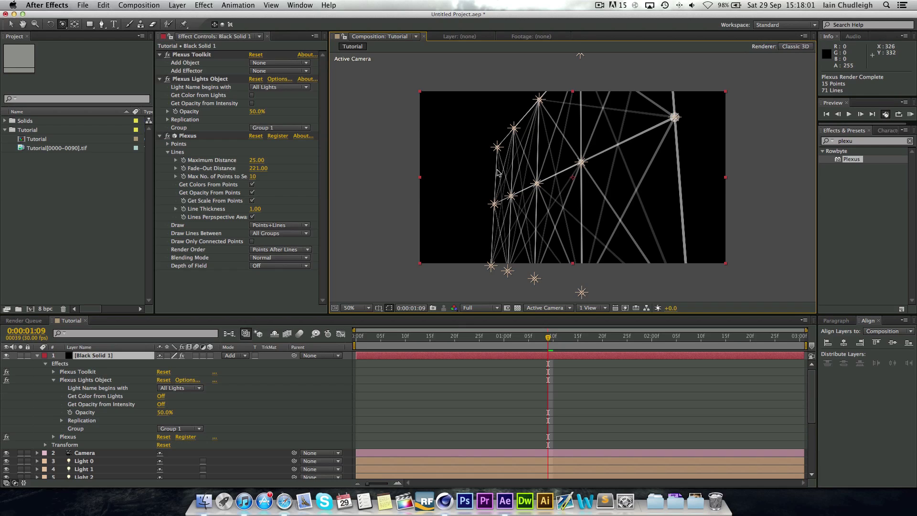
drag(497, 173, 558, 175)
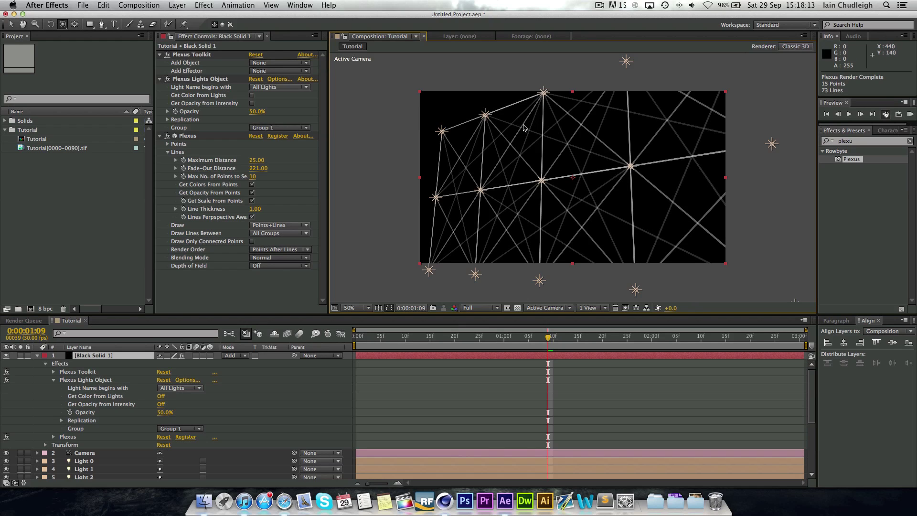
drag(503, 193, 604, 223)
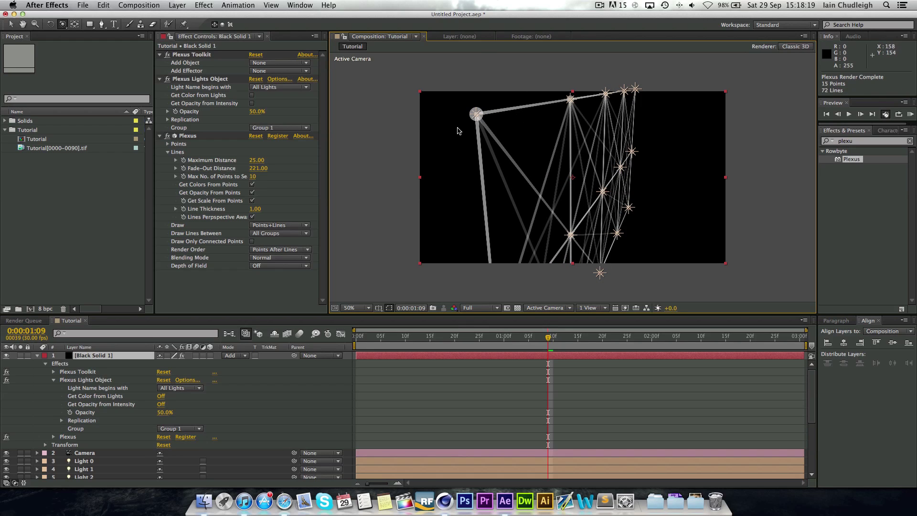
drag(660, 155, 634, 160)
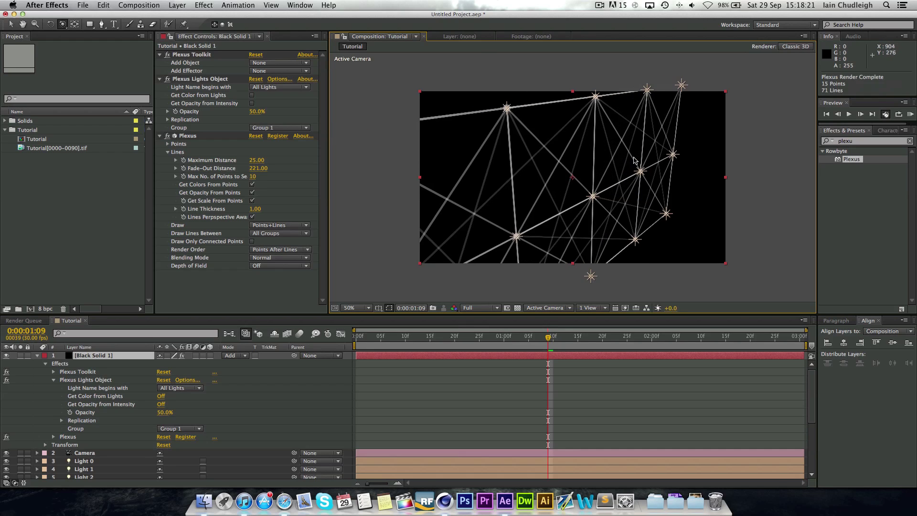
Collapse the black solid's effects and orbit the camera through several tilts to a near front-facing grid view.
click(37, 356)
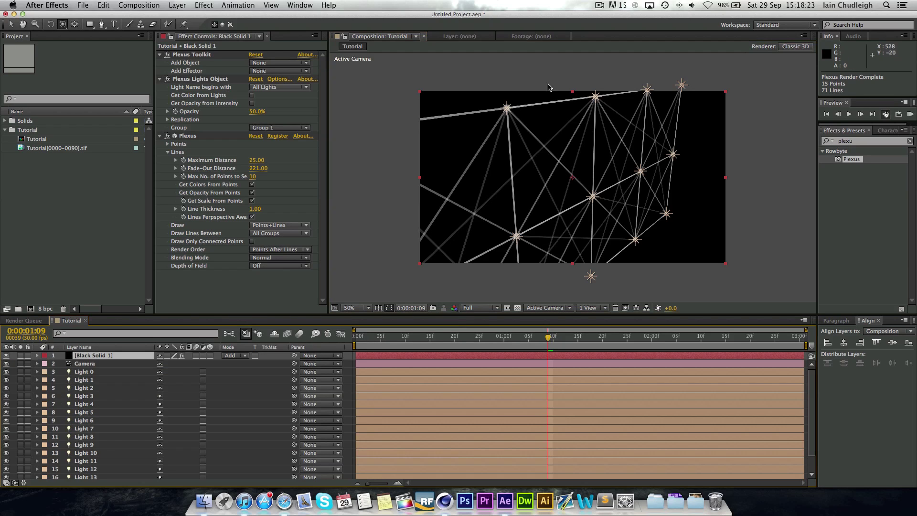
drag(602, 164, 618, 153)
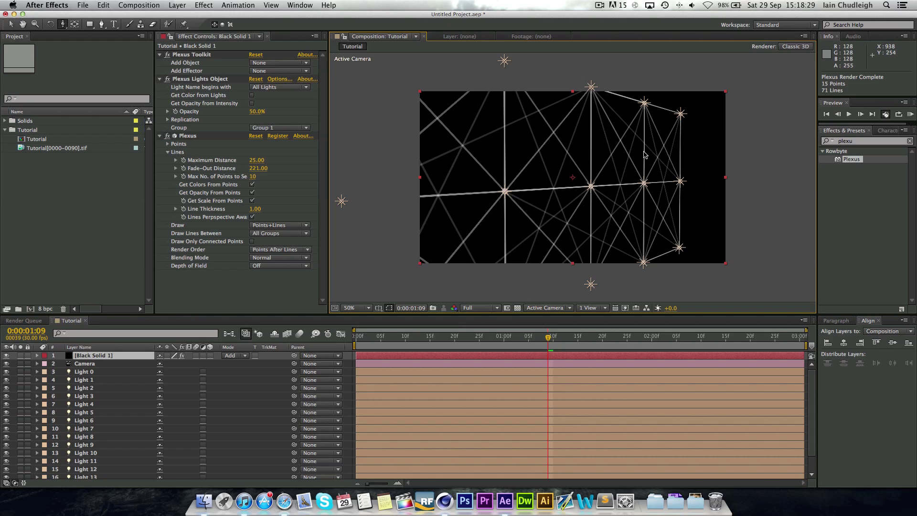
drag(606, 151, 521, 157)
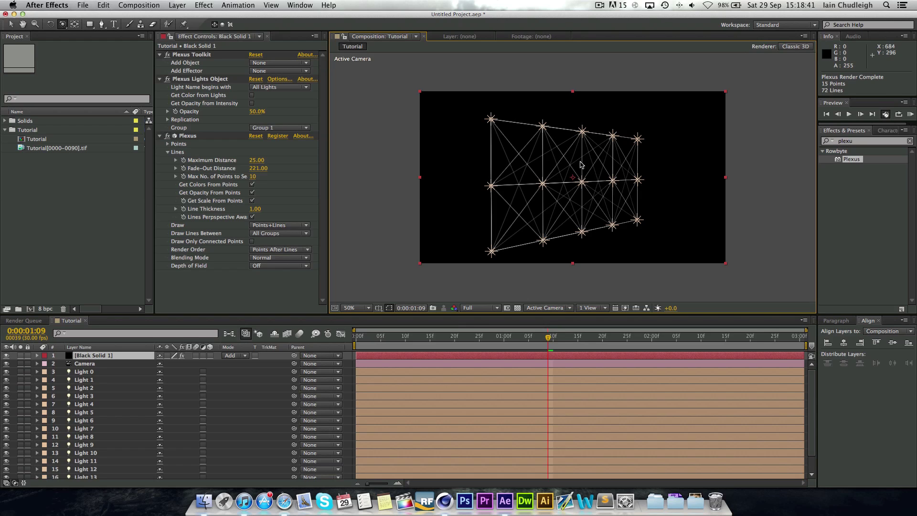
drag(584, 165, 551, 157)
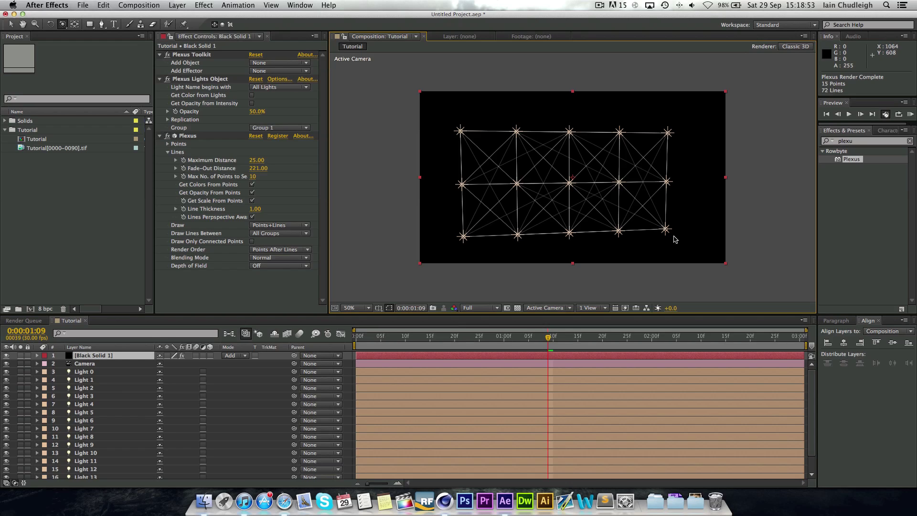
click(598, 5)
click(590, 117)
drag(537, 199, 577, 171)
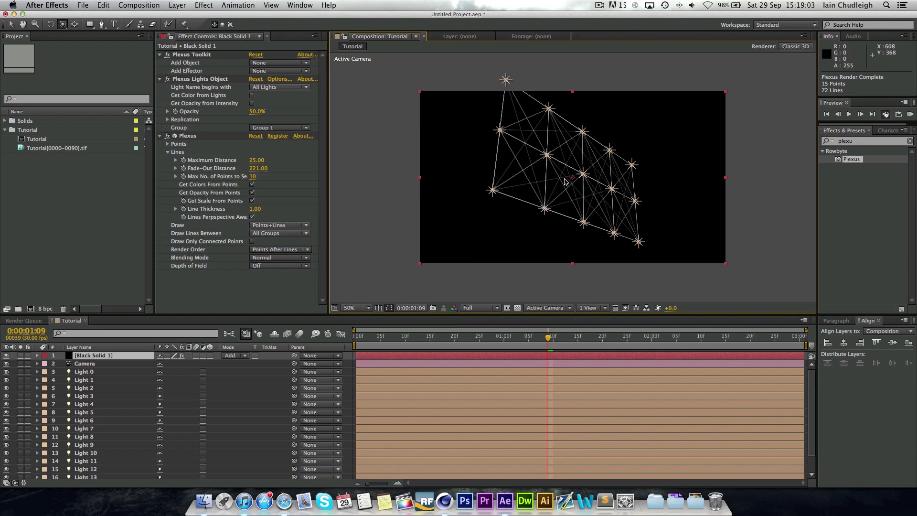
drag(541, 134, 523, 147)
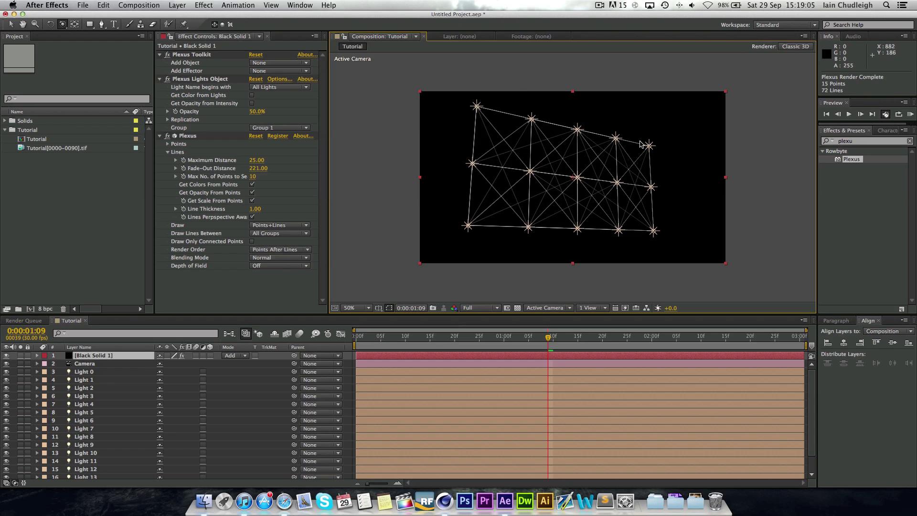